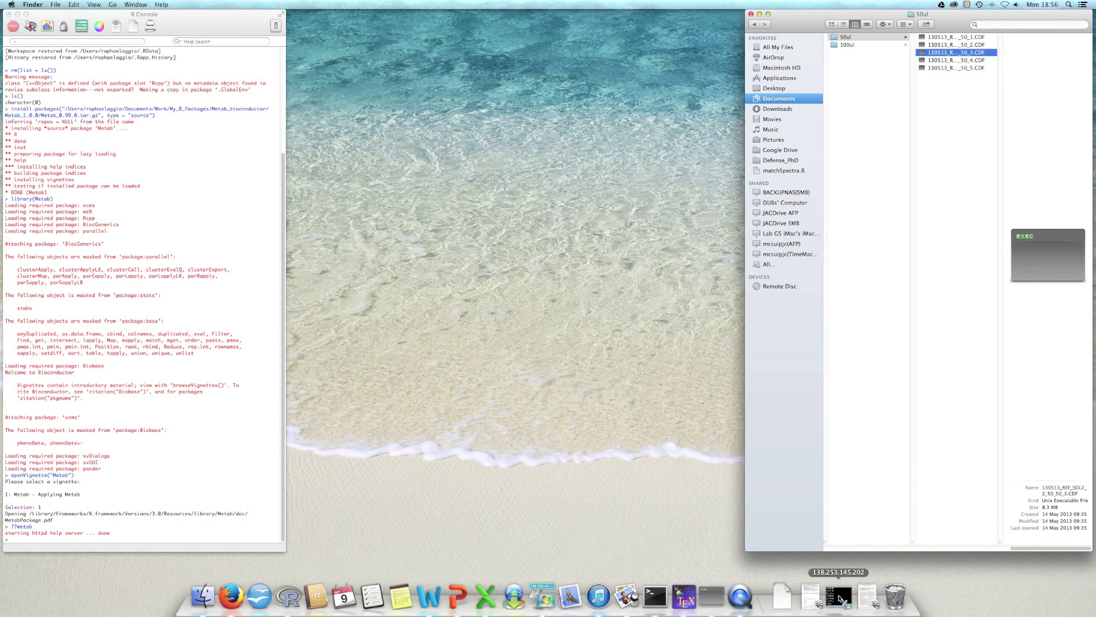
Restore the Remote Desktop window and launch AMDIS_32 from a Start-menu search for 'amdis'.
left_click(838, 595)
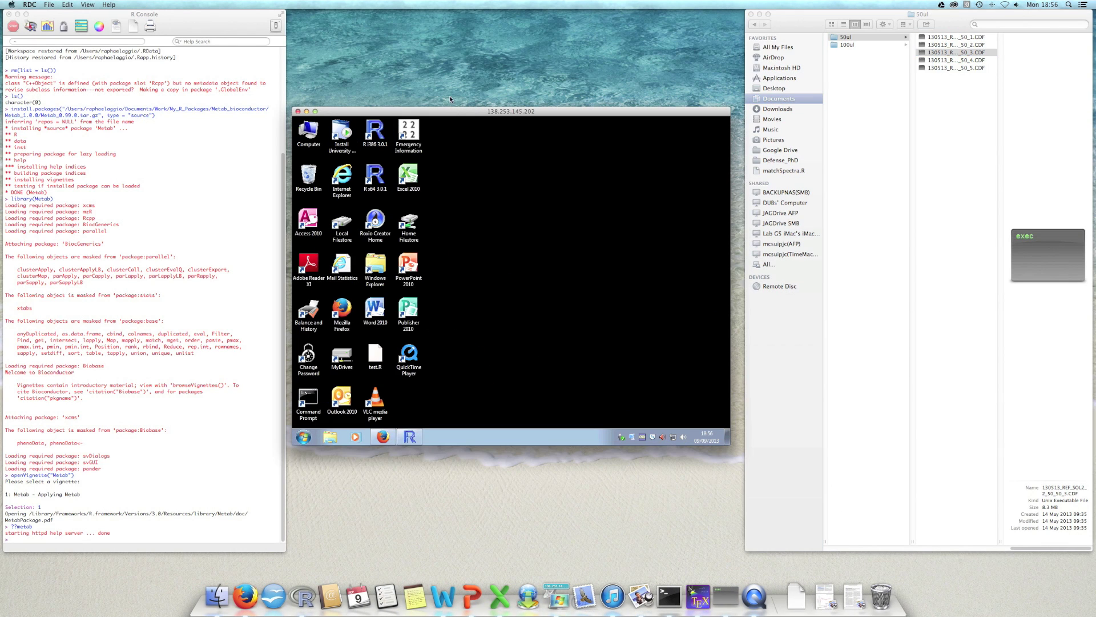
left_click_drag(458, 113, 463, 107)
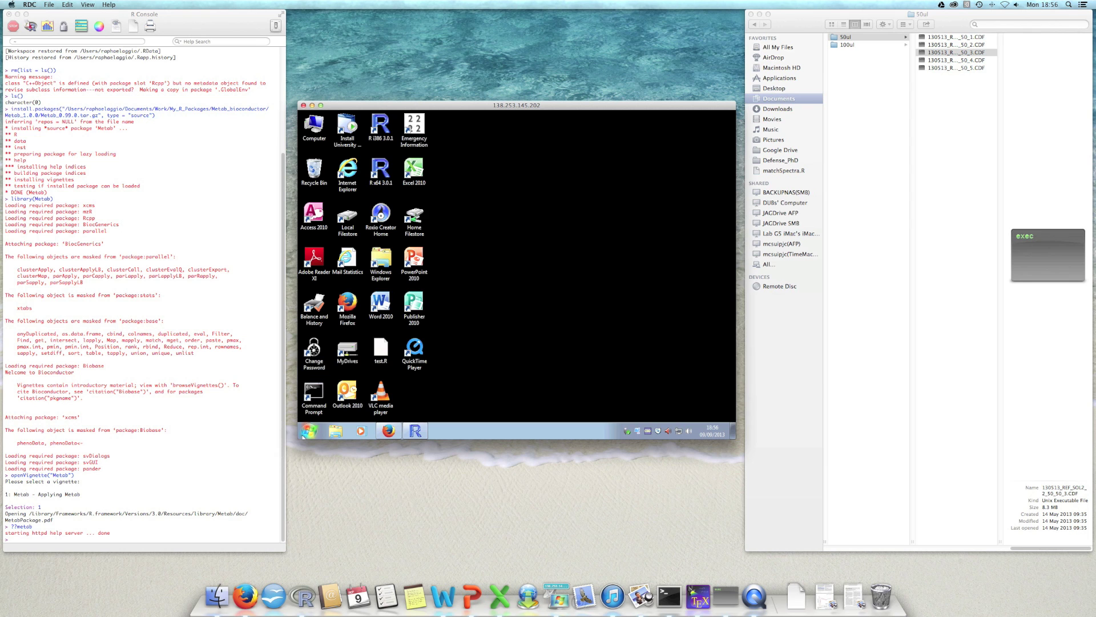
left_click(309, 432)
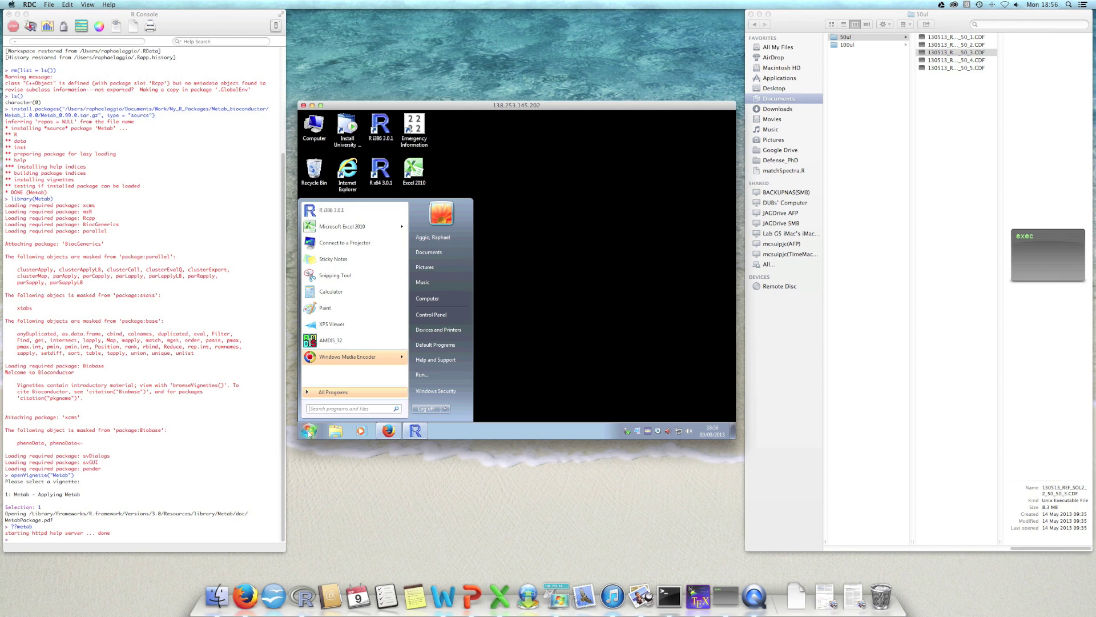
type("amdis")
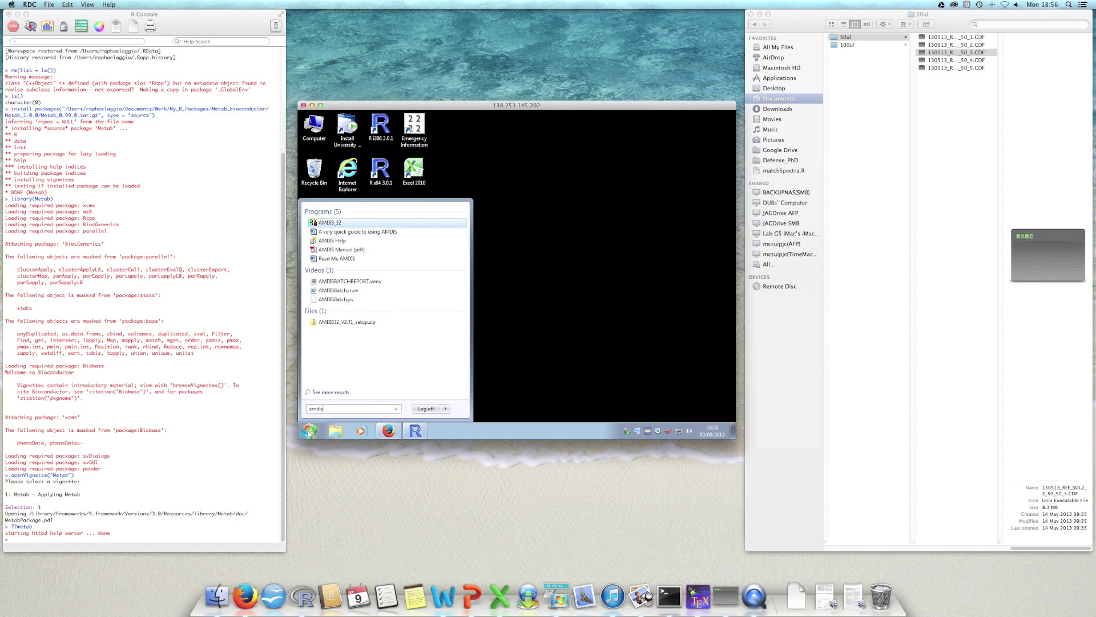
left_click(333, 223)
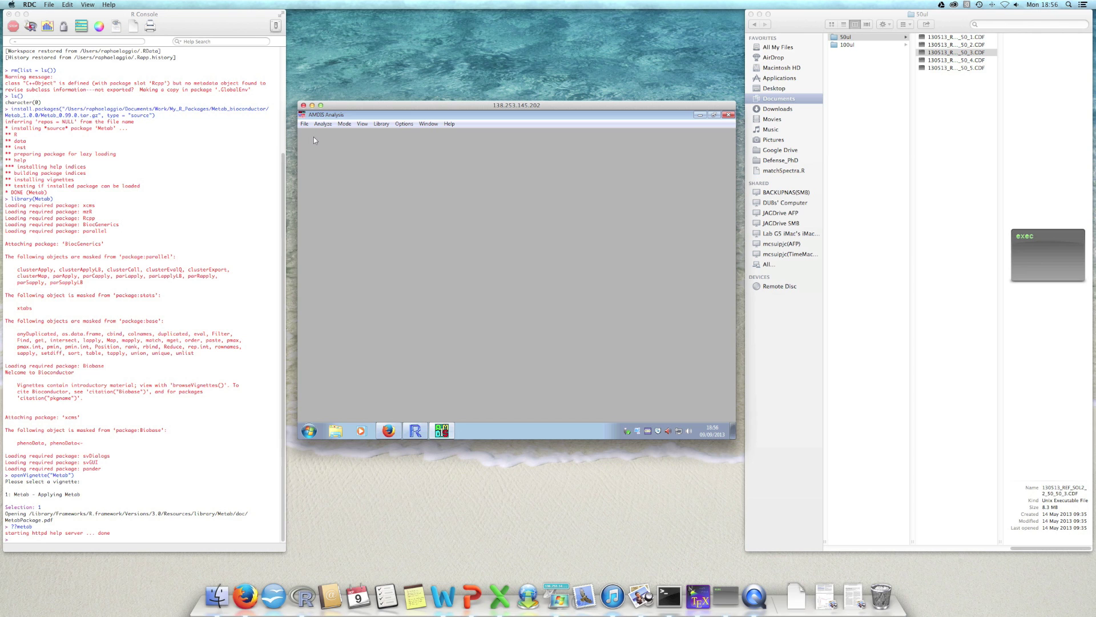
In Analysis Settings on the Libr. tab, browse for a new target compounds library, showing all file types.
left_click(322, 123)
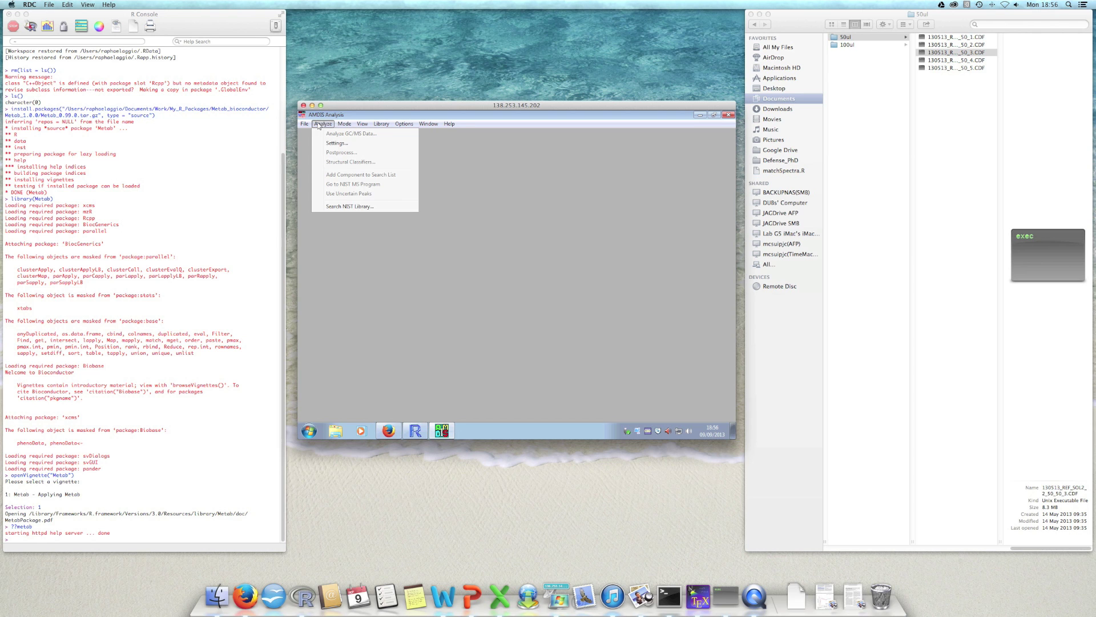
left_click(336, 143)
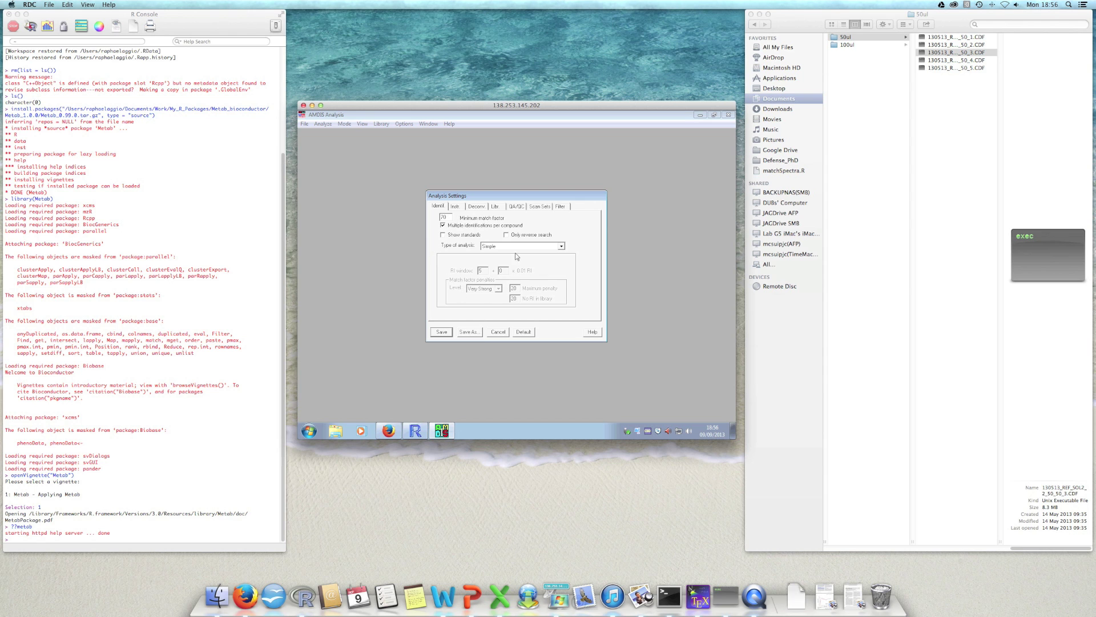
left_click(455, 208)
left_click(476, 208)
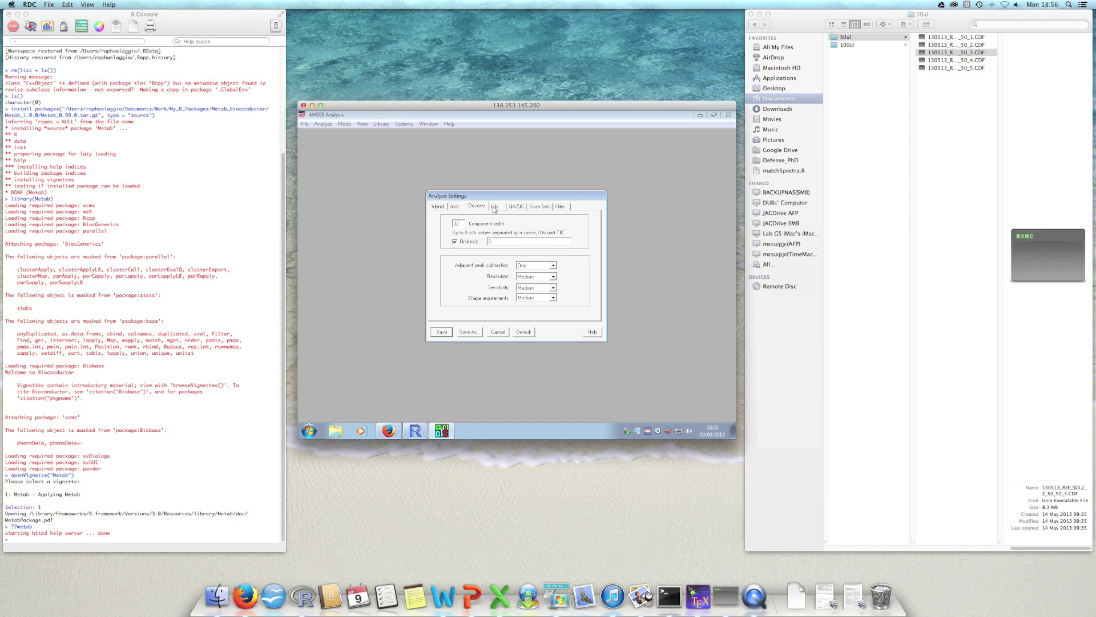
left_click(495, 208)
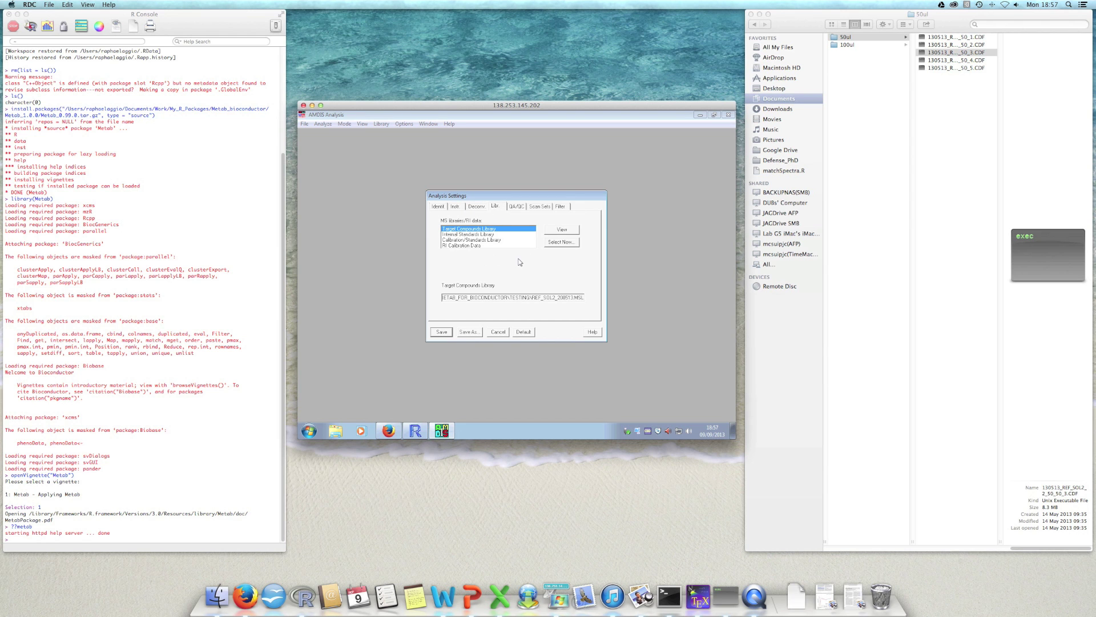
left_click(561, 242)
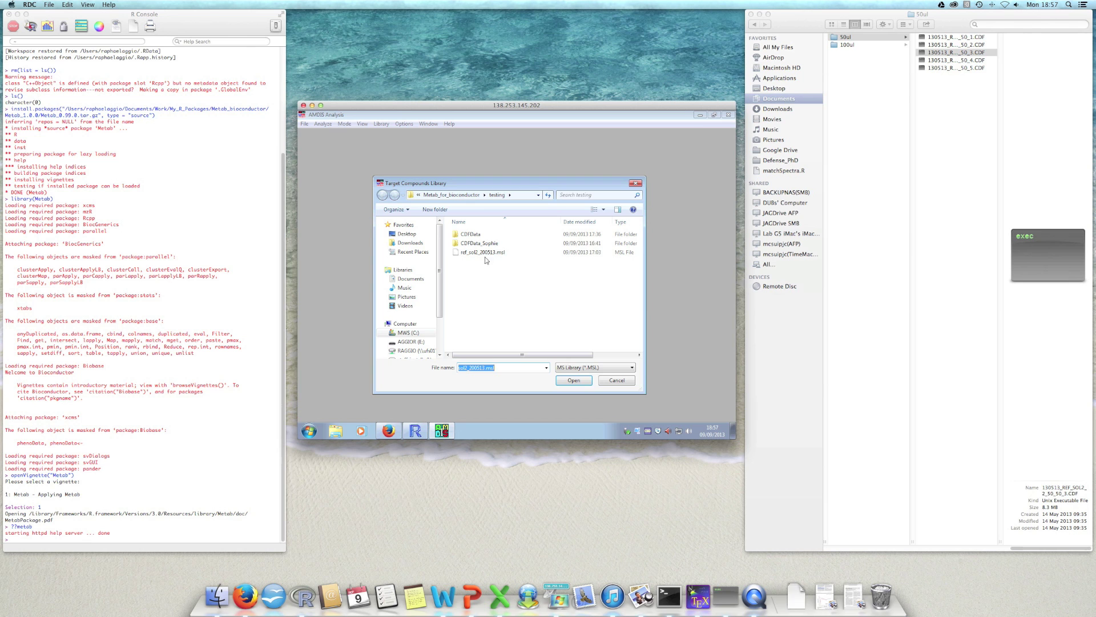
left_click(577, 367)
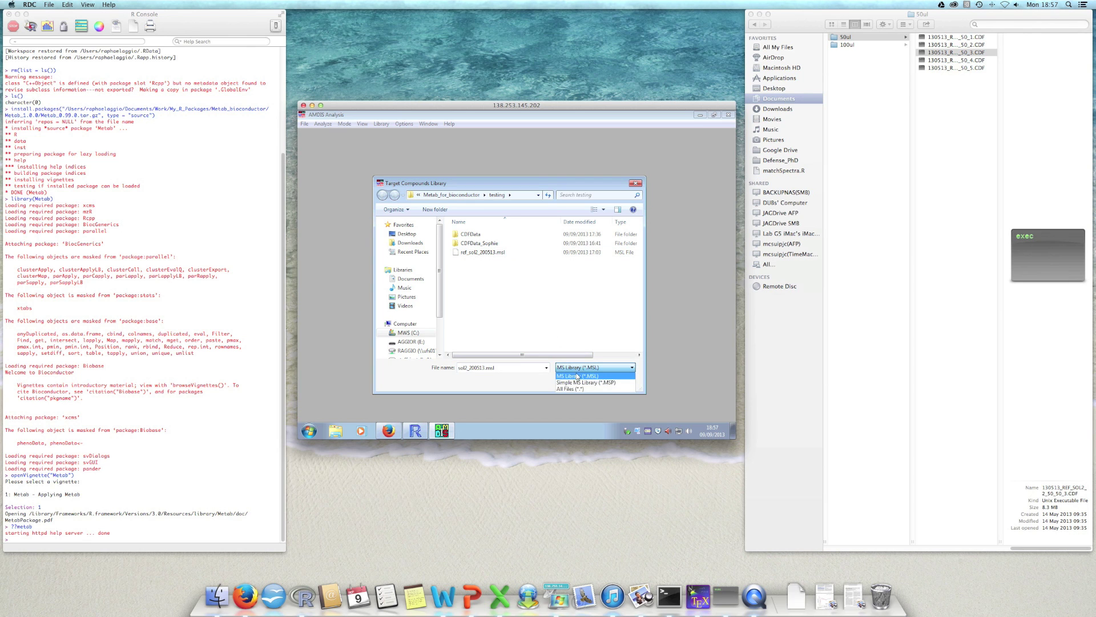
left_click(579, 388)
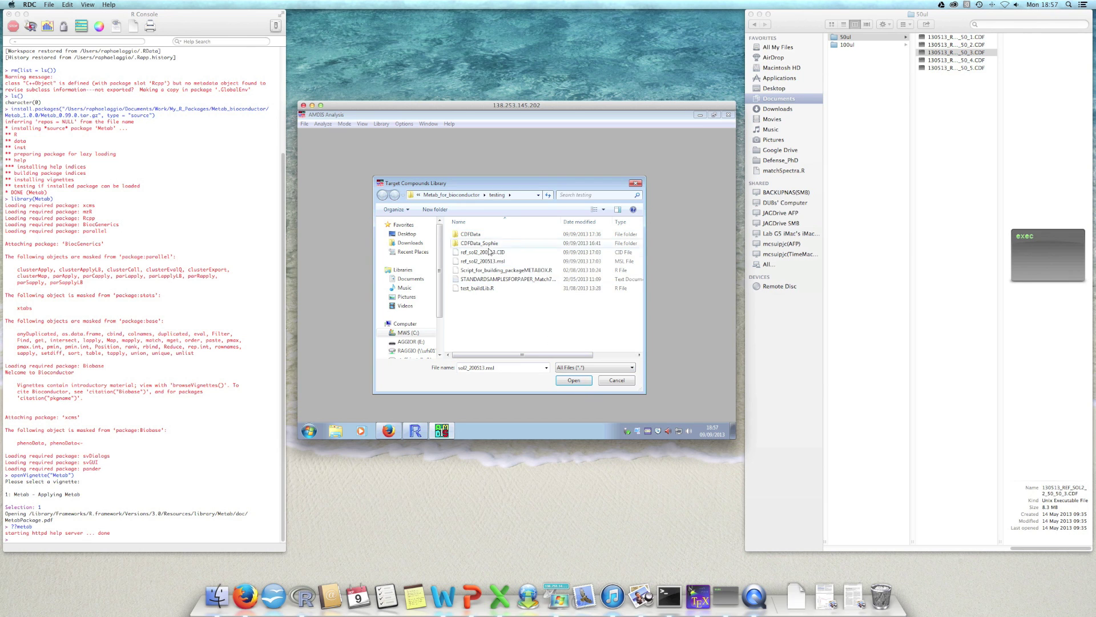
Load ref_sol2_200513.msl as the target library with the MS Library (*.MSL) file type.
left_click(491, 252)
key("Down")
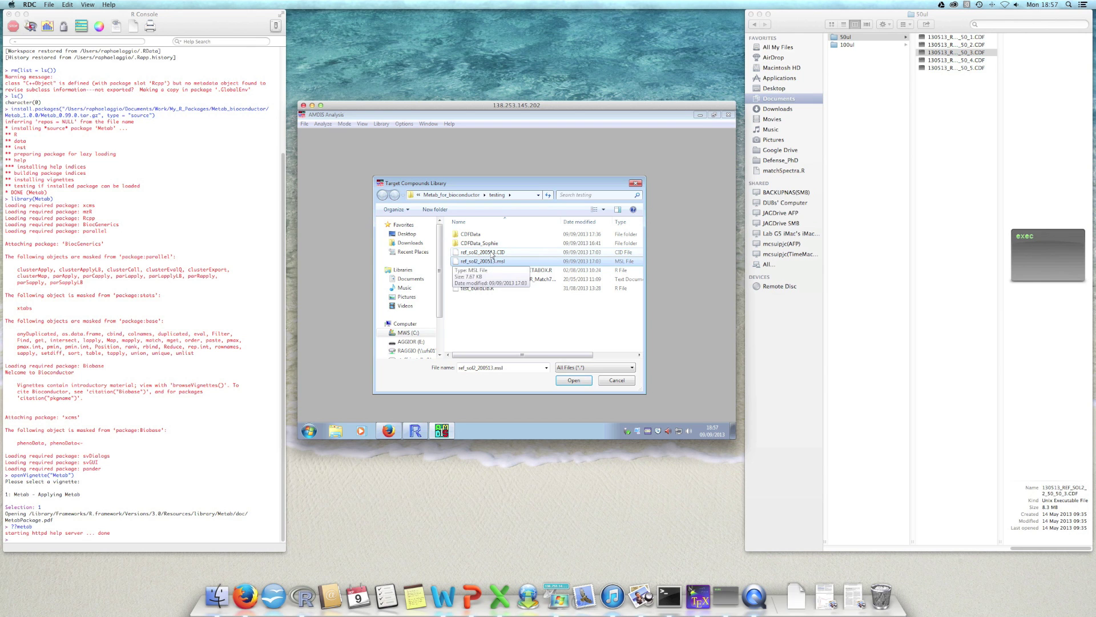
left_click(492, 254)
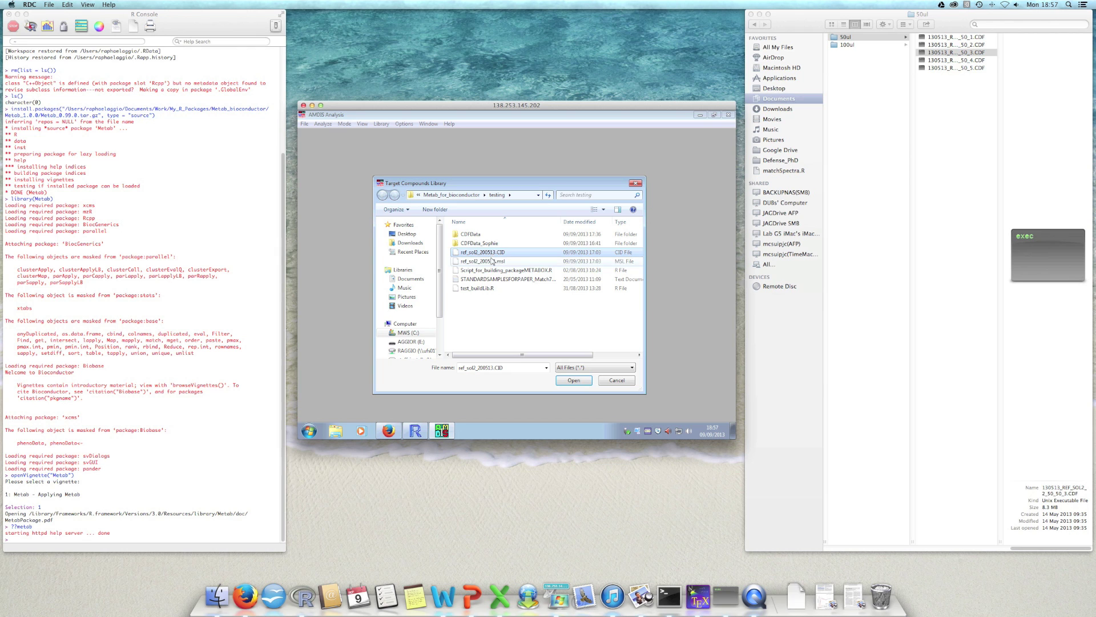
left_click(493, 262)
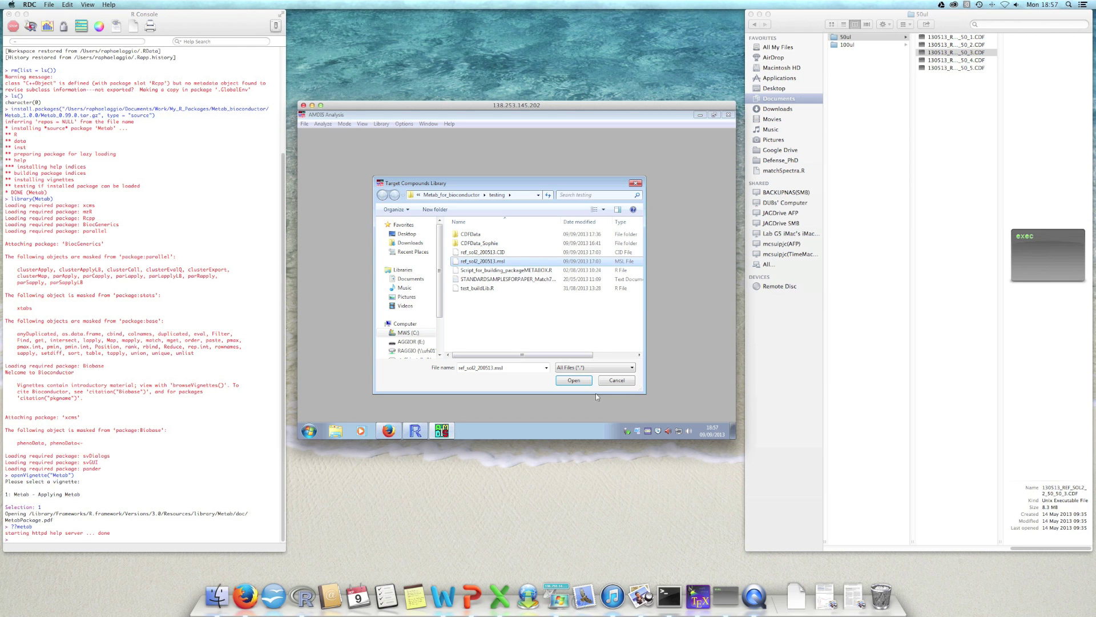
left_click(584, 368)
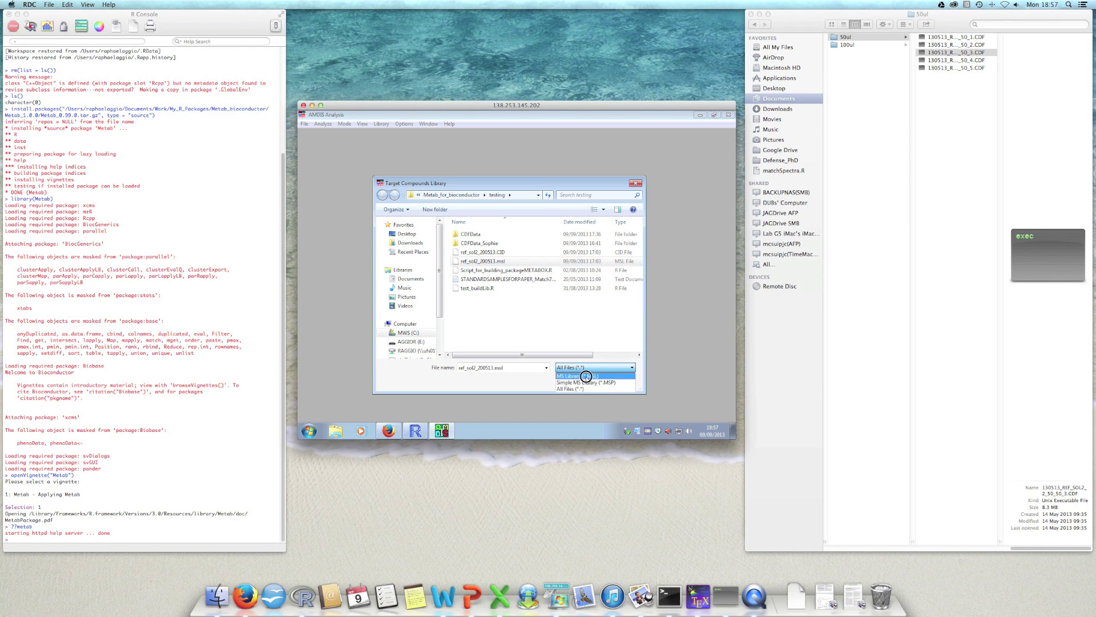
left_click(578, 376)
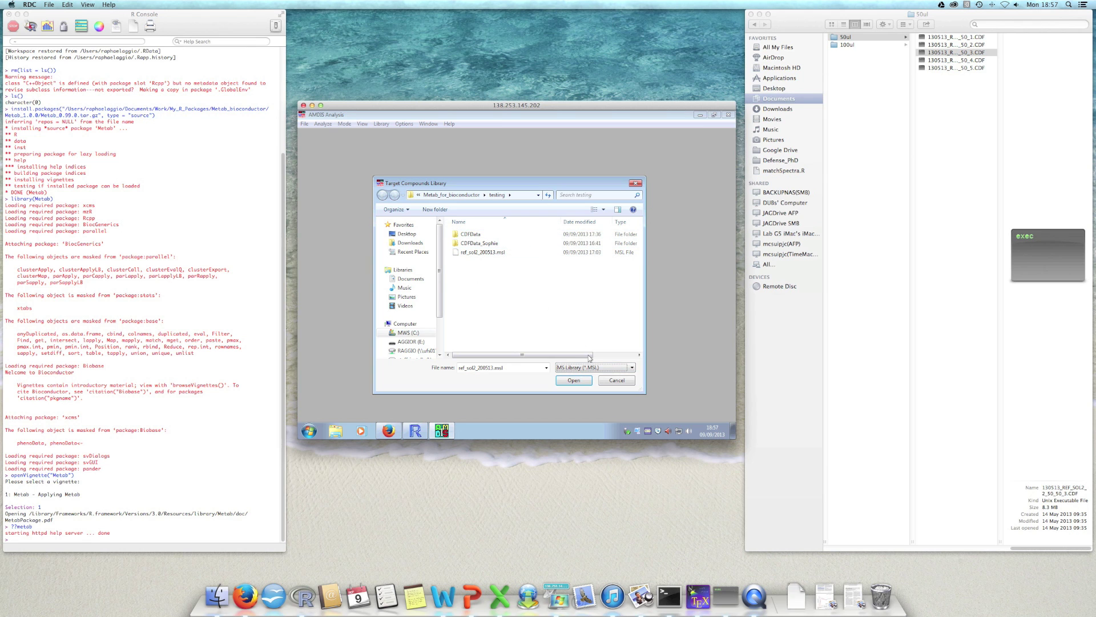
left_click(576, 382)
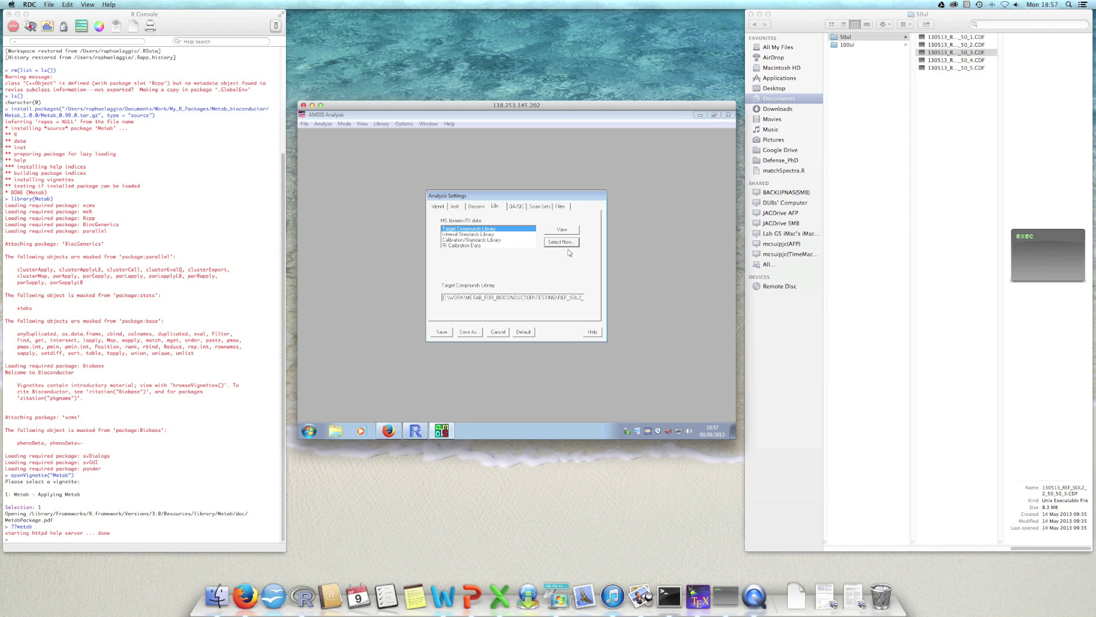
left_click(565, 232)
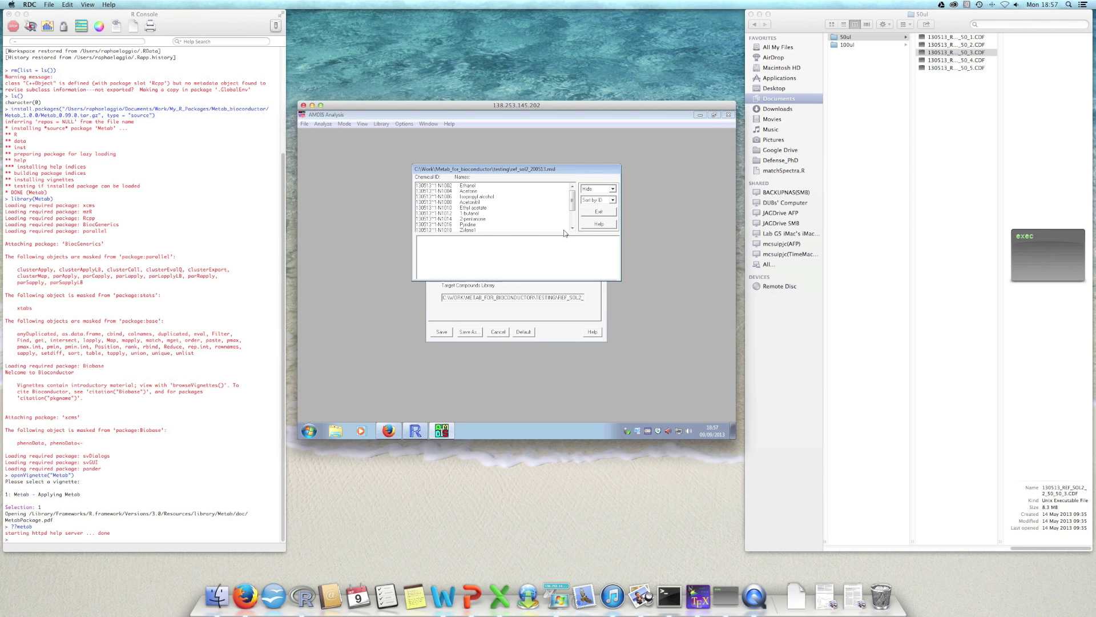
left_click(499, 190)
key("Down")
key("Down")
key("Down")
key("Down")
key("Down")
key("Down")
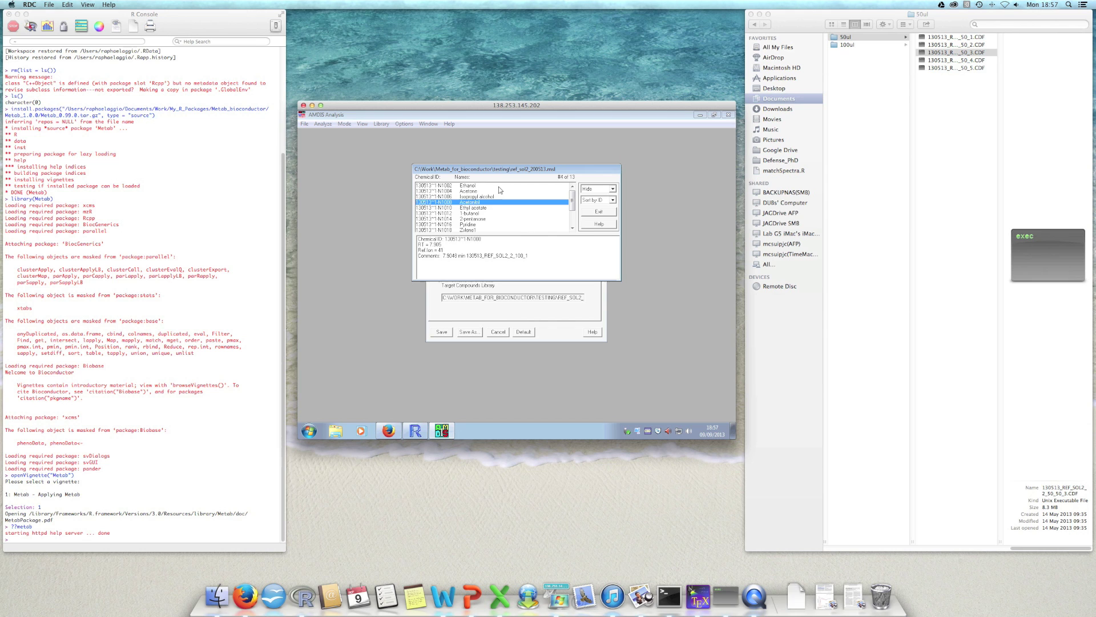
key("Up")
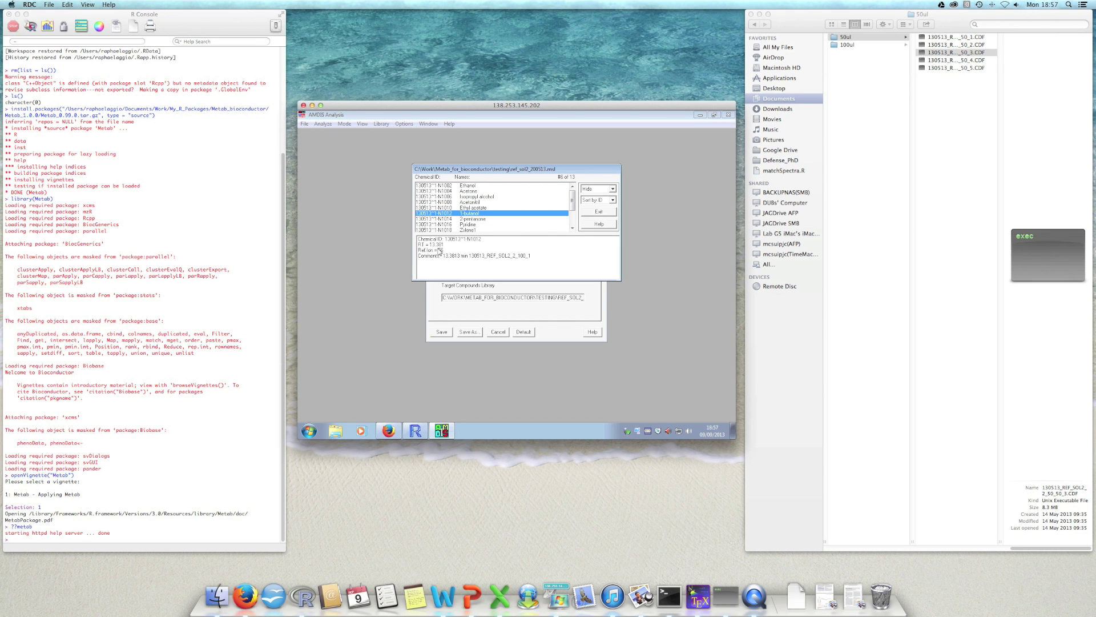
right_click(486, 211)
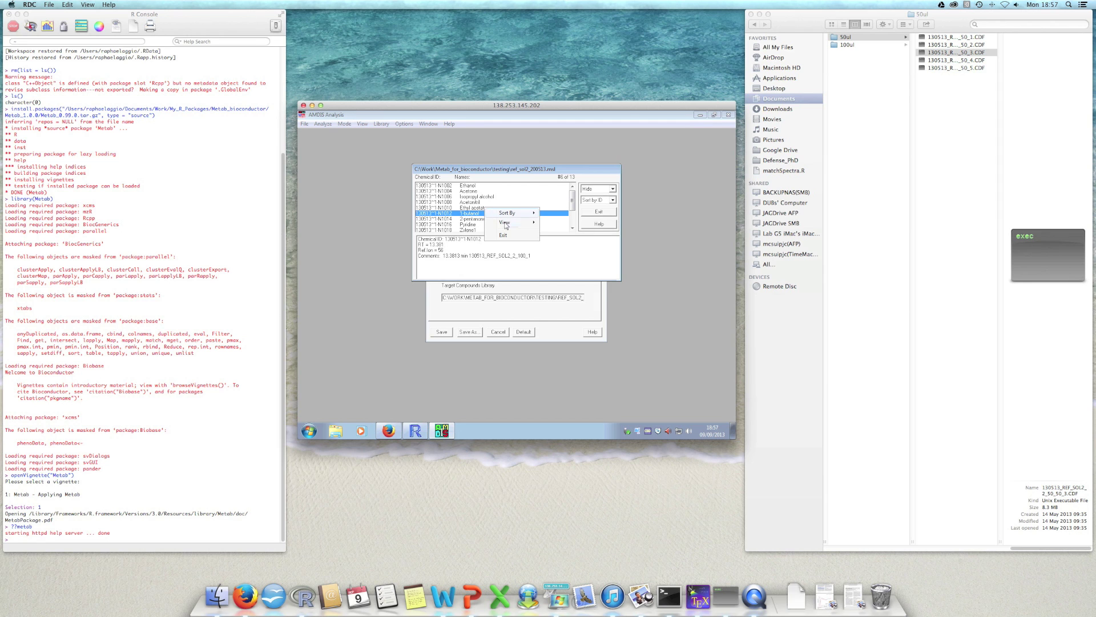
mouse_move(511, 223)
left_click(570, 232)
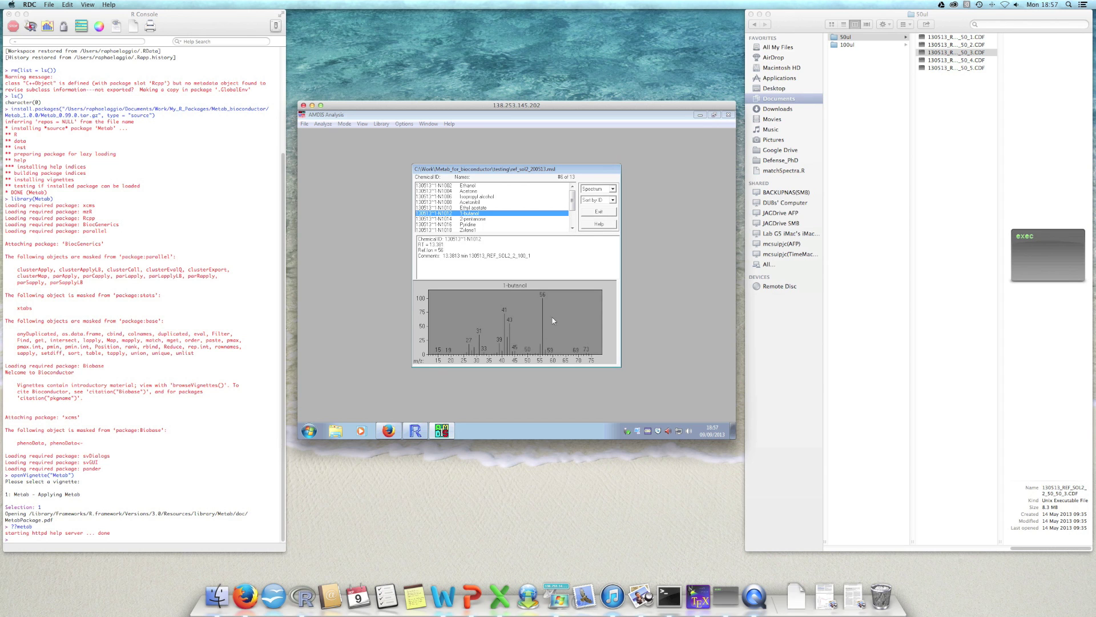
left_click(599, 212)
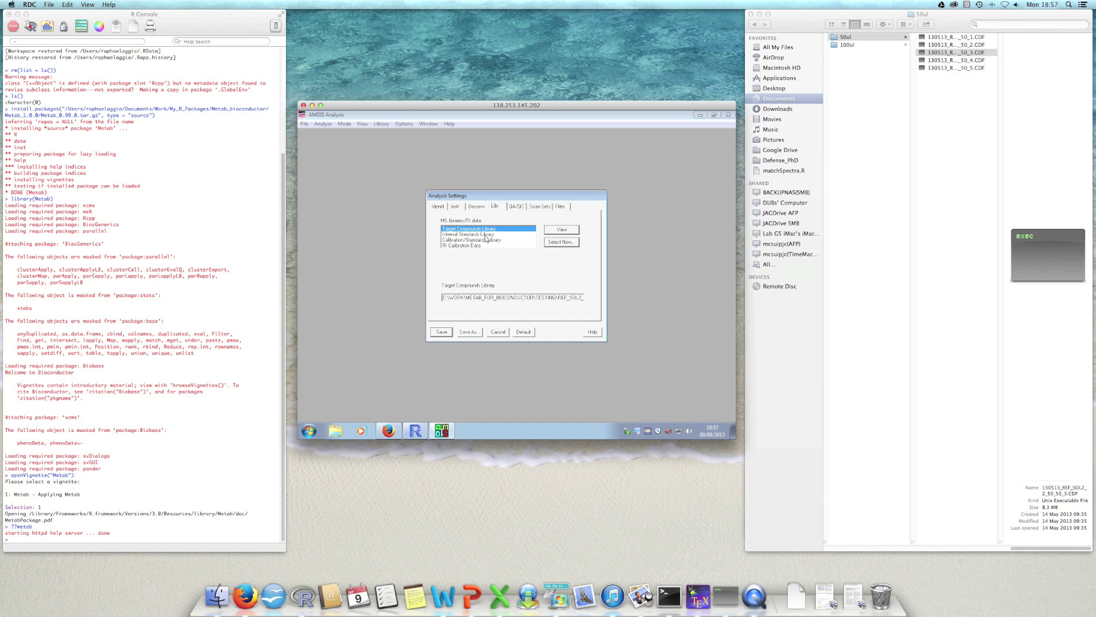
left_click(521, 206)
left_click(540, 206)
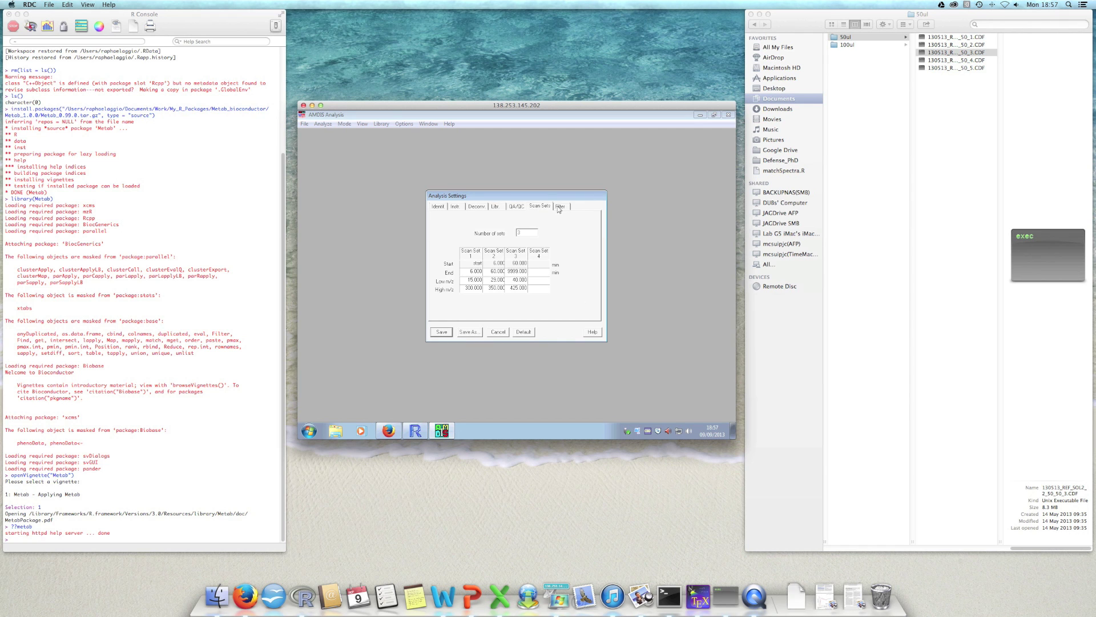
left_click(559, 208)
left_click(438, 206)
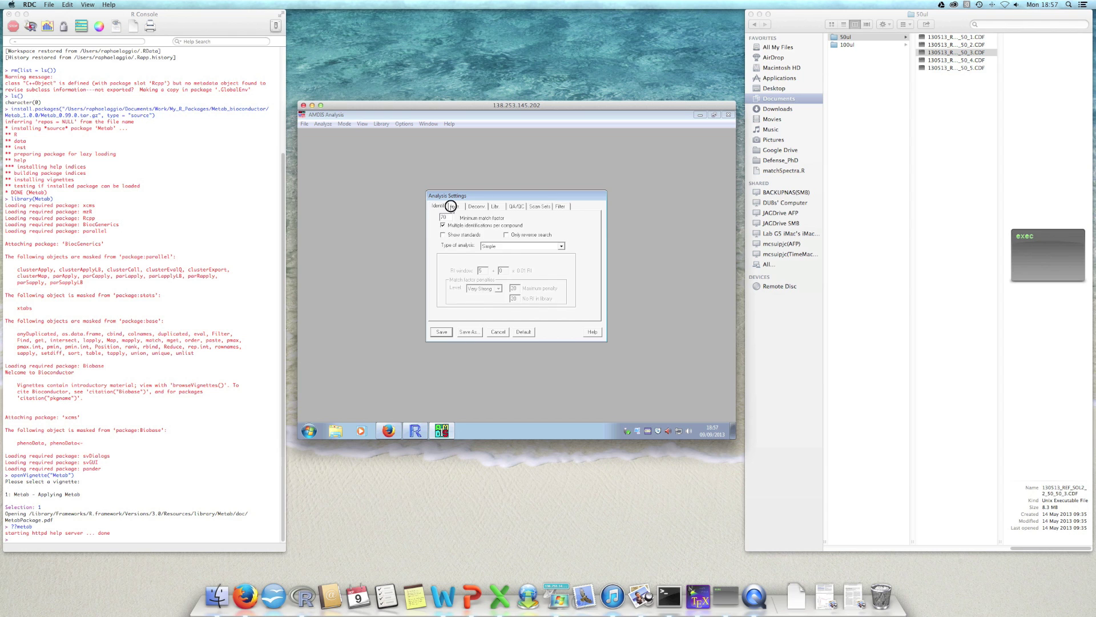
left_click(451, 206)
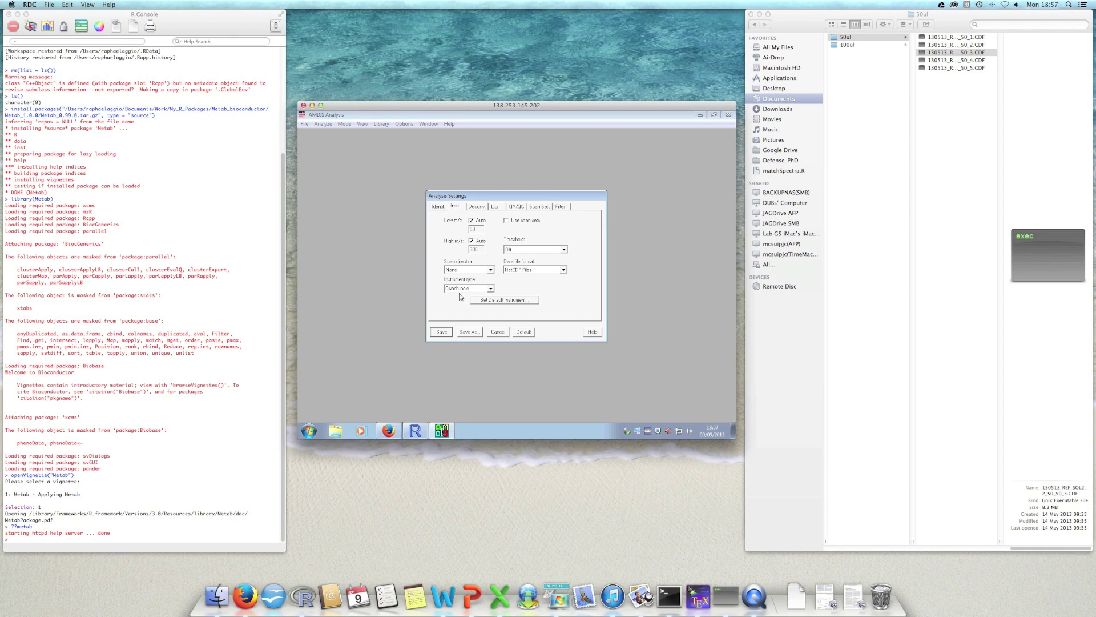
left_click(442, 331)
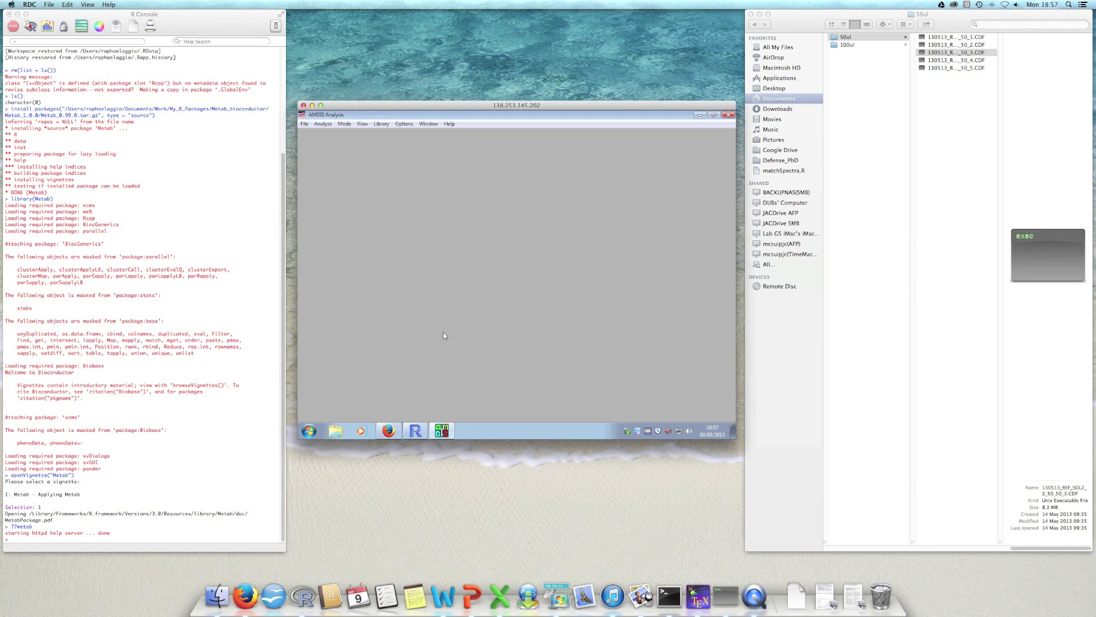
Start a new job via File > Batch Job > Create and Run Job and remove all listed data files.
left_click(306, 125)
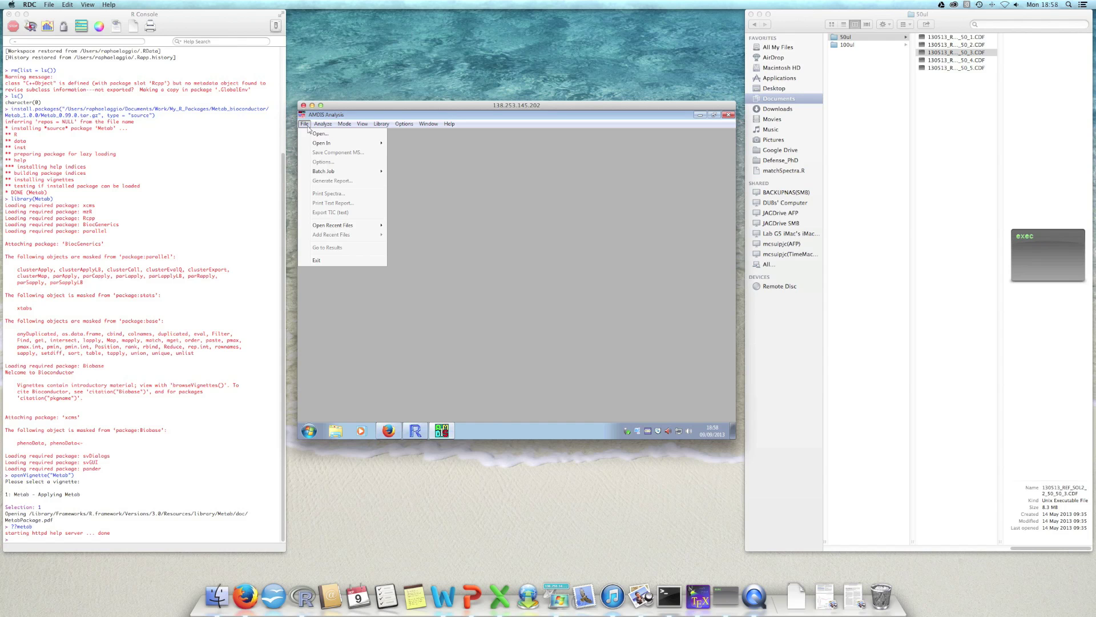
mouse_move(342, 176)
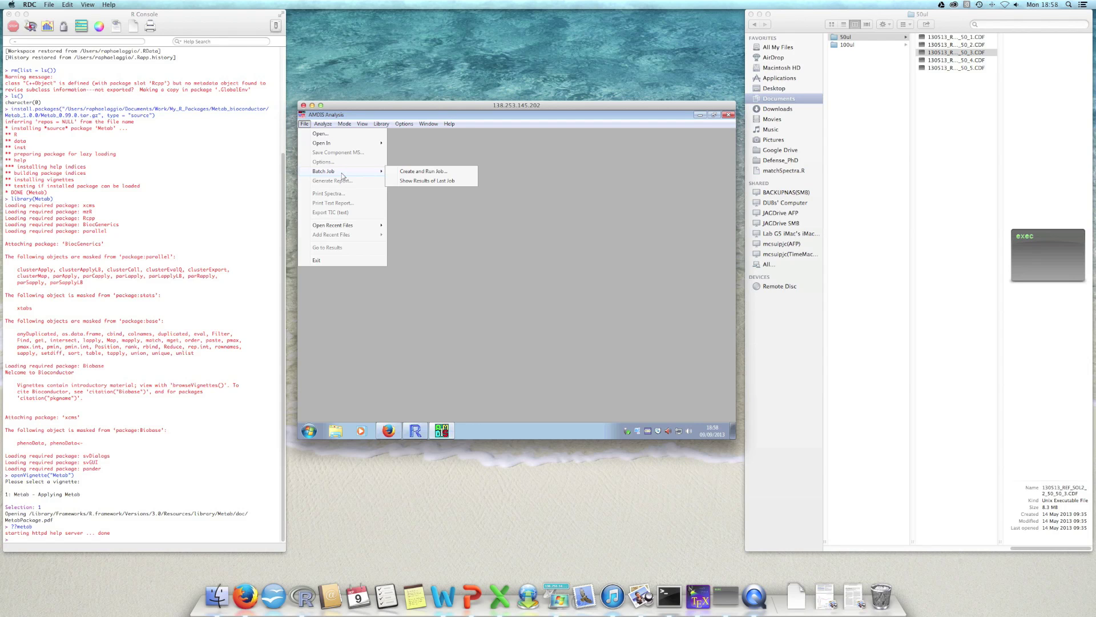
left_click(431, 173)
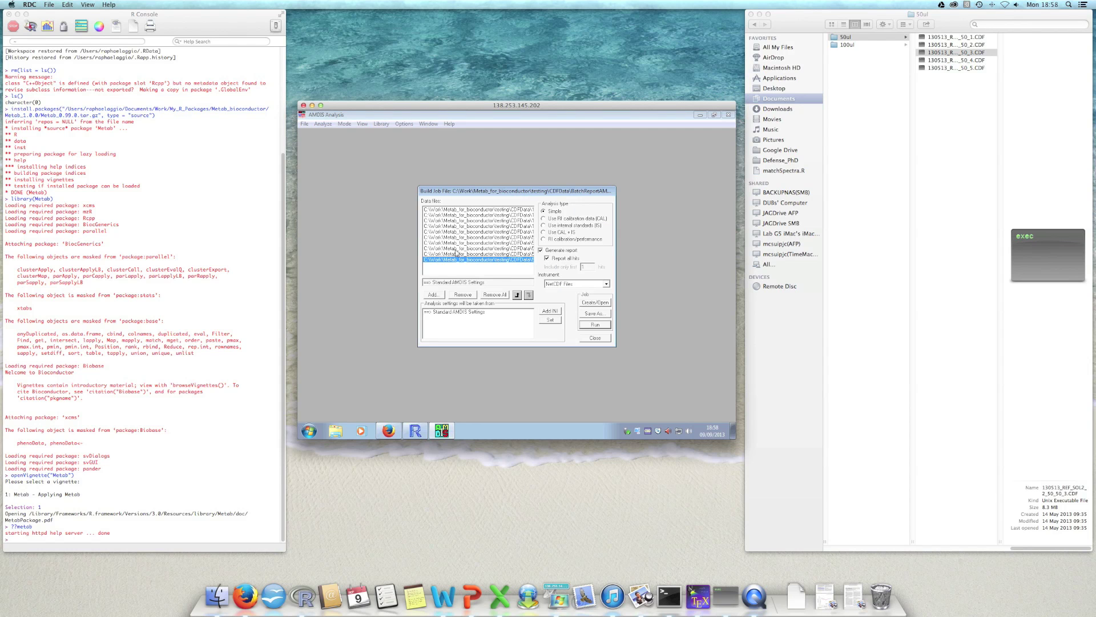
left_click(480, 210)
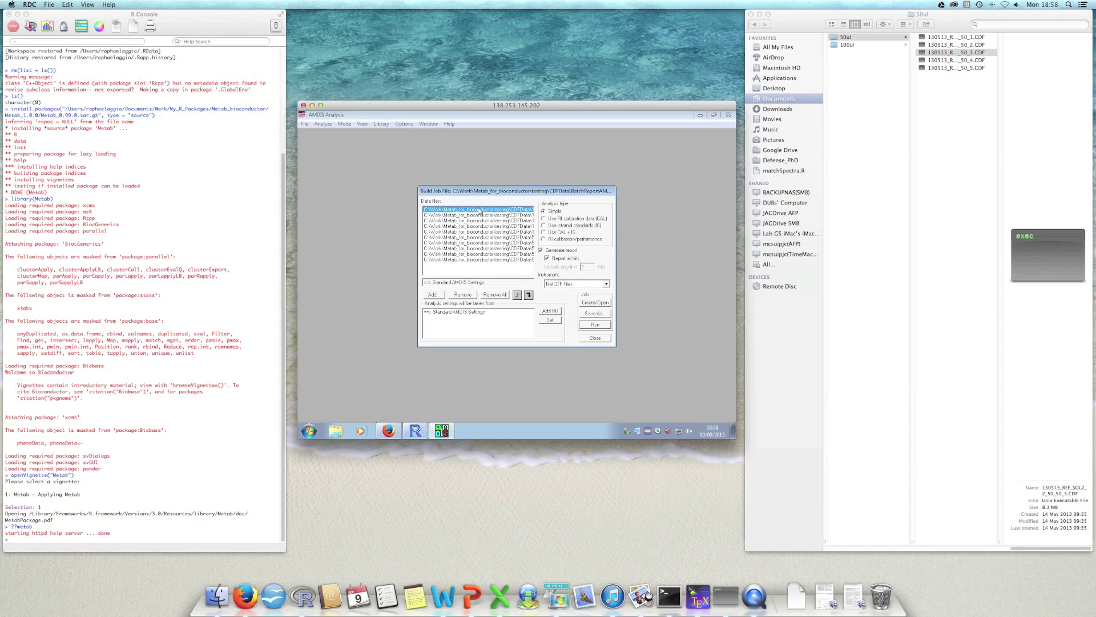
key("Down")
key("Down")
key("Down")
key("Down")
key("Down")
key("Down")
key("Down")
key("Down")
key("Down")
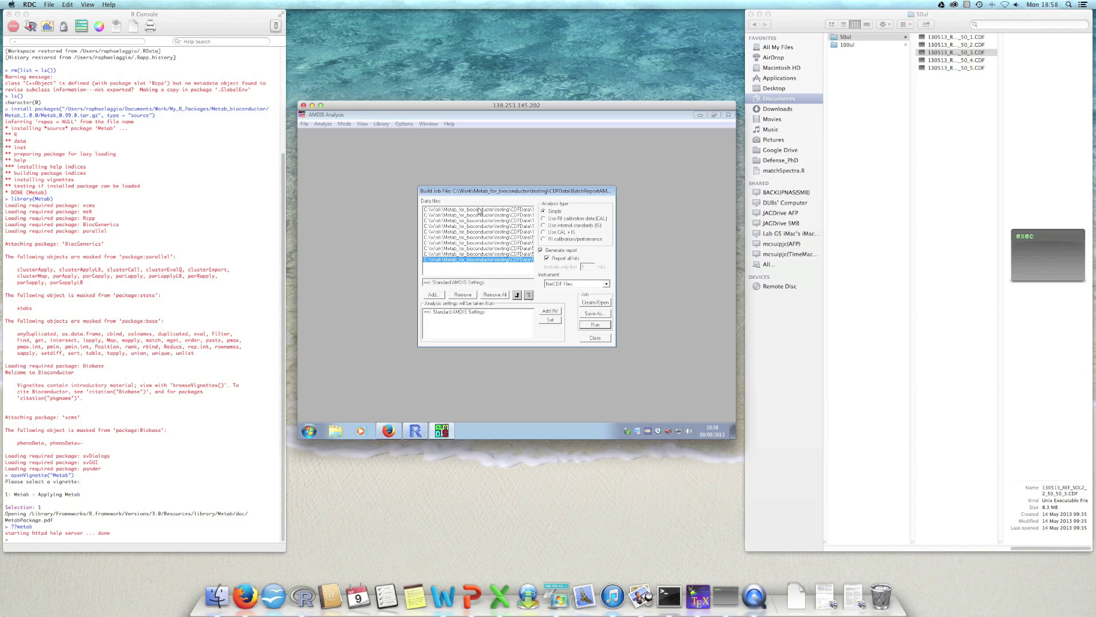
left_click(505, 295)
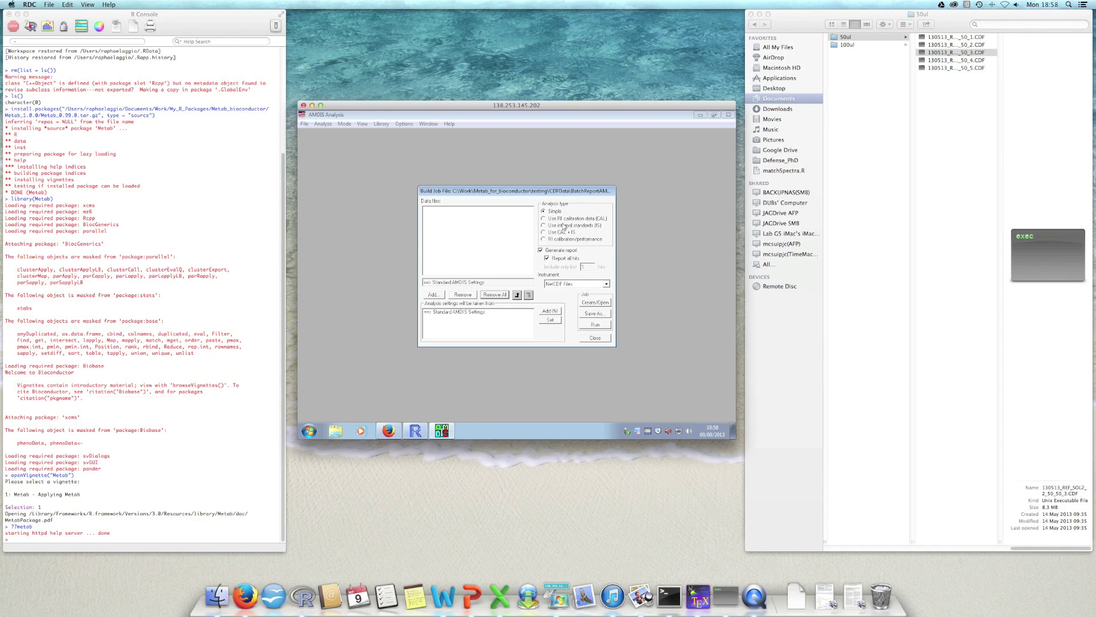
left_click(541, 251)
left_click(545, 233)
left_click(541, 252)
Include all hits in the report and add the five CDF files from the 100ul folder.
left_click(547, 258)
left_click(432, 295)
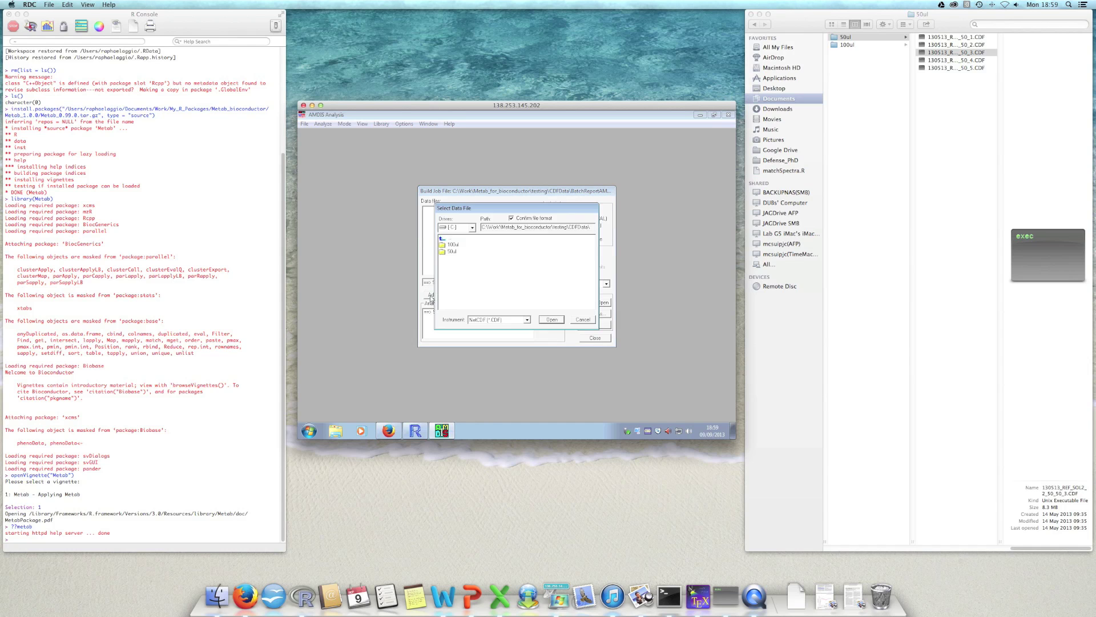
double_click(459, 245)
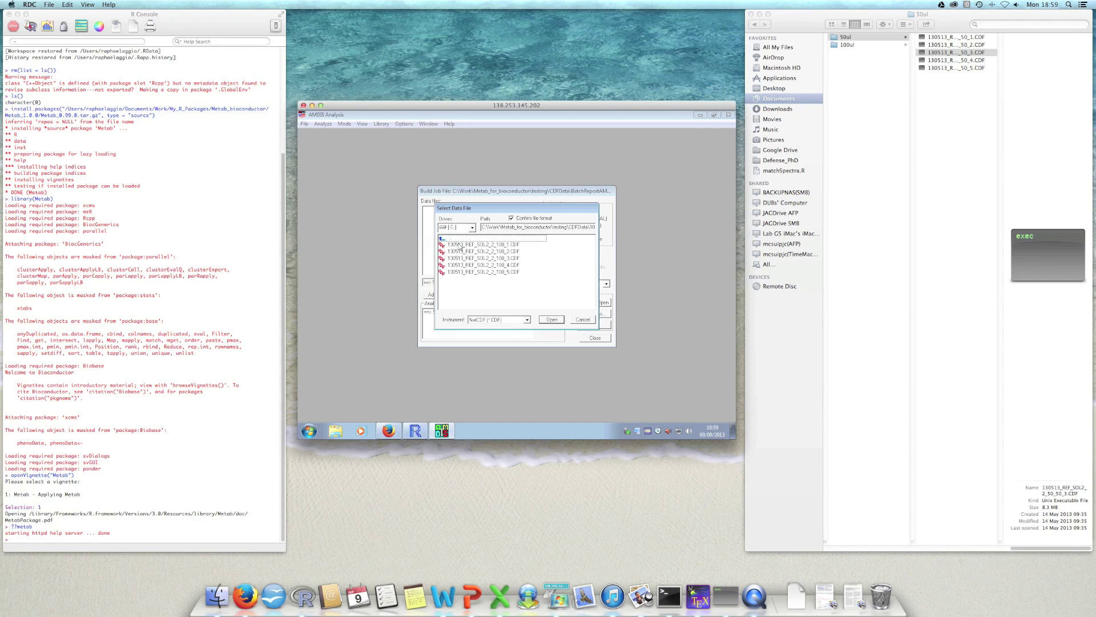
left_click(477, 246)
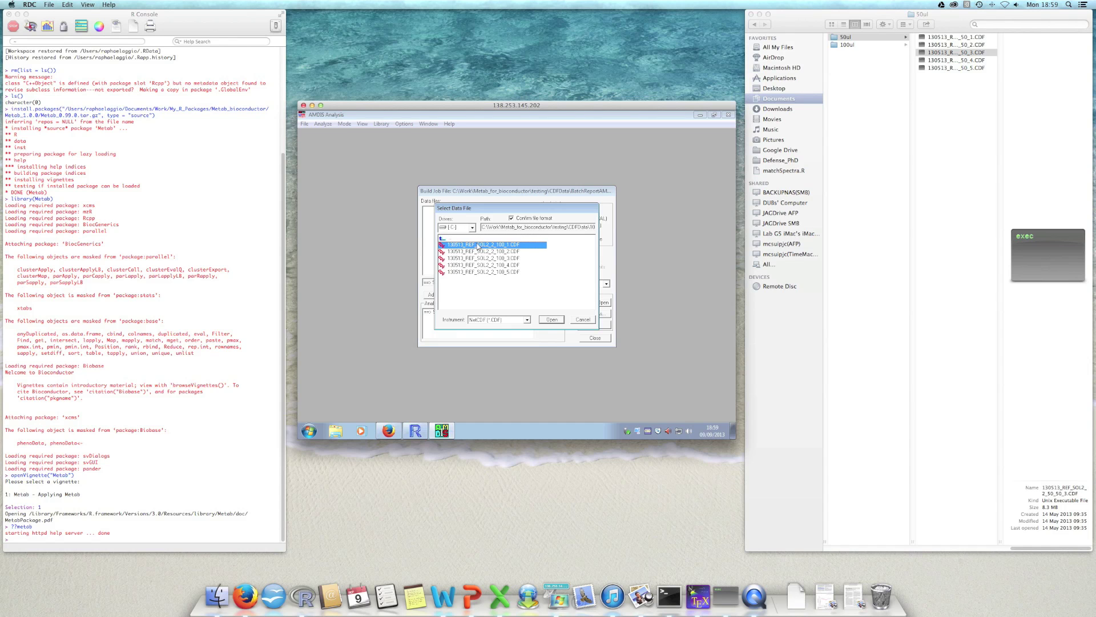
key("shift+Down")
key("shift+Down")
key("shift+Down")
key("shift+Down")
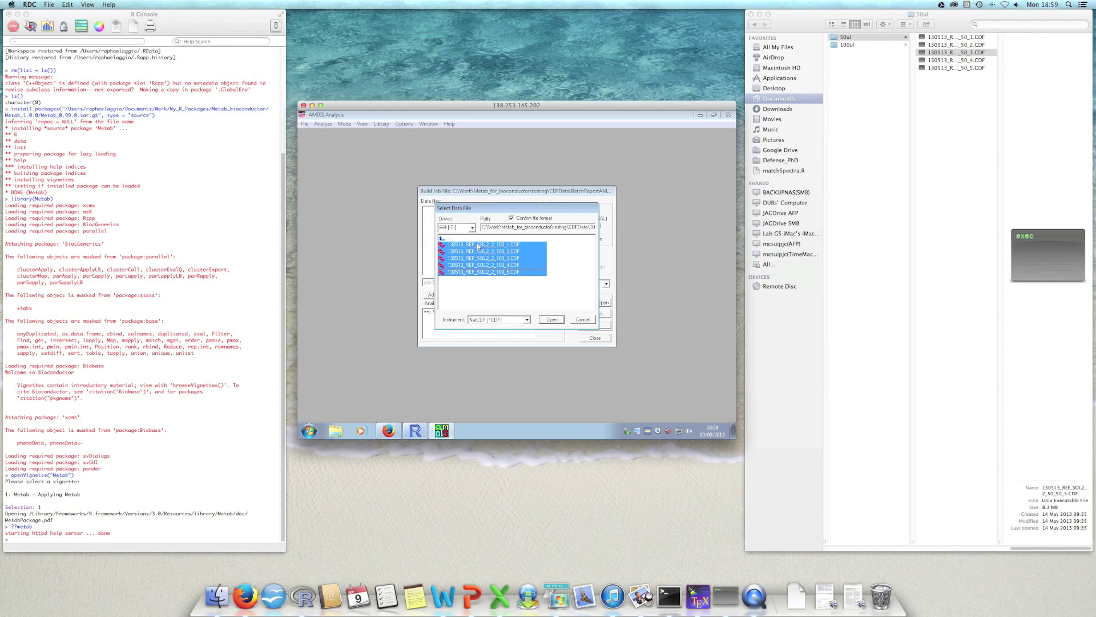
left_click(556, 321)
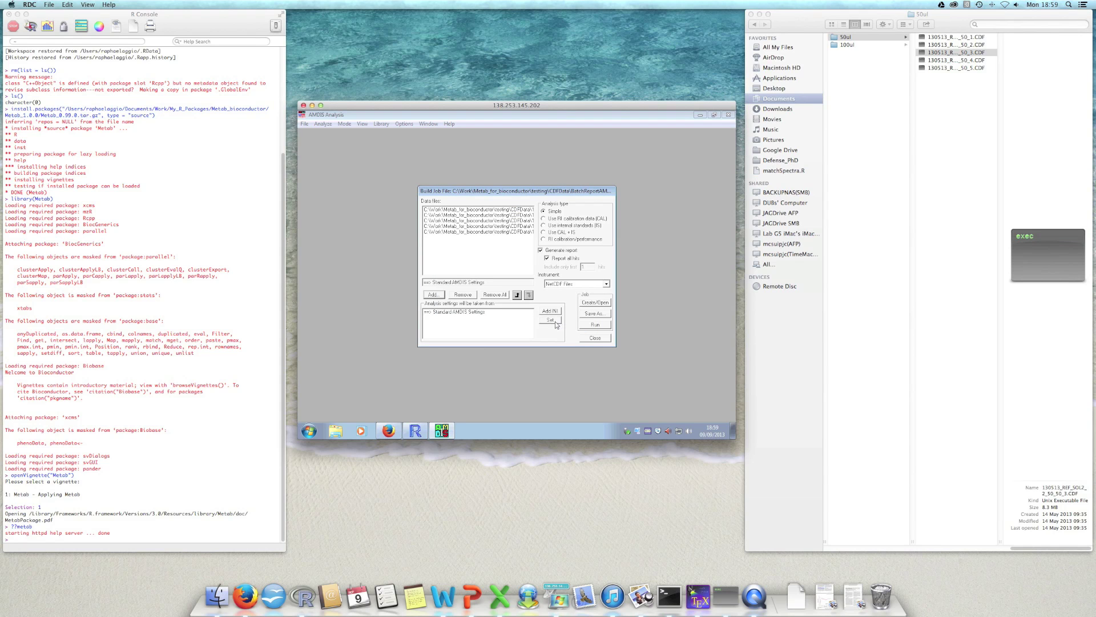
Add the five CDF files from the 50ul folder to the job as well.
left_click(434, 297)
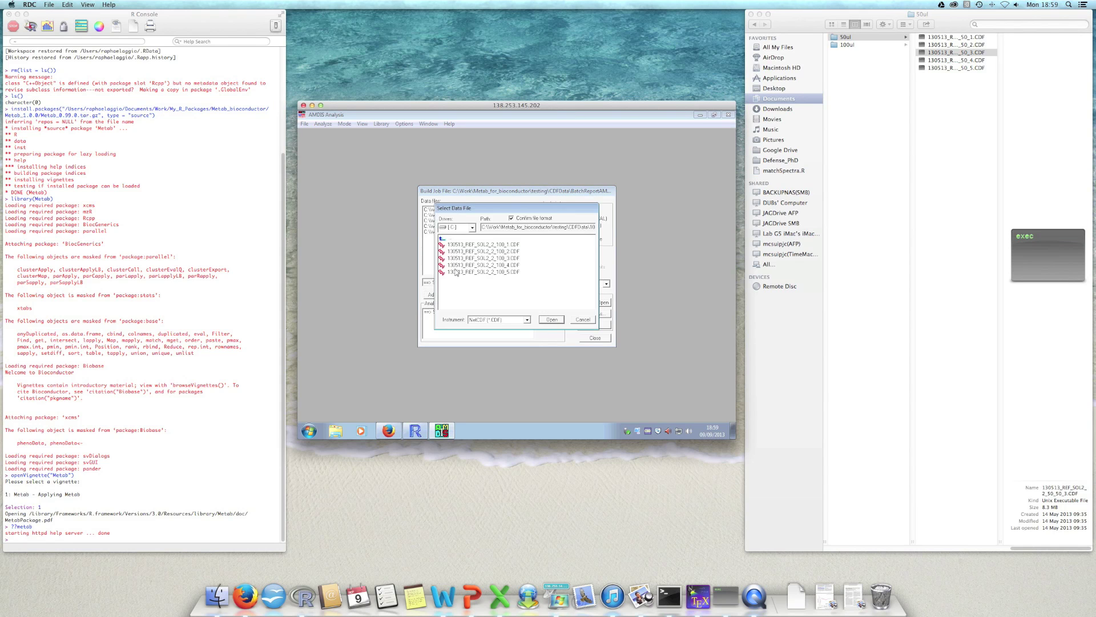
double_click(453, 238)
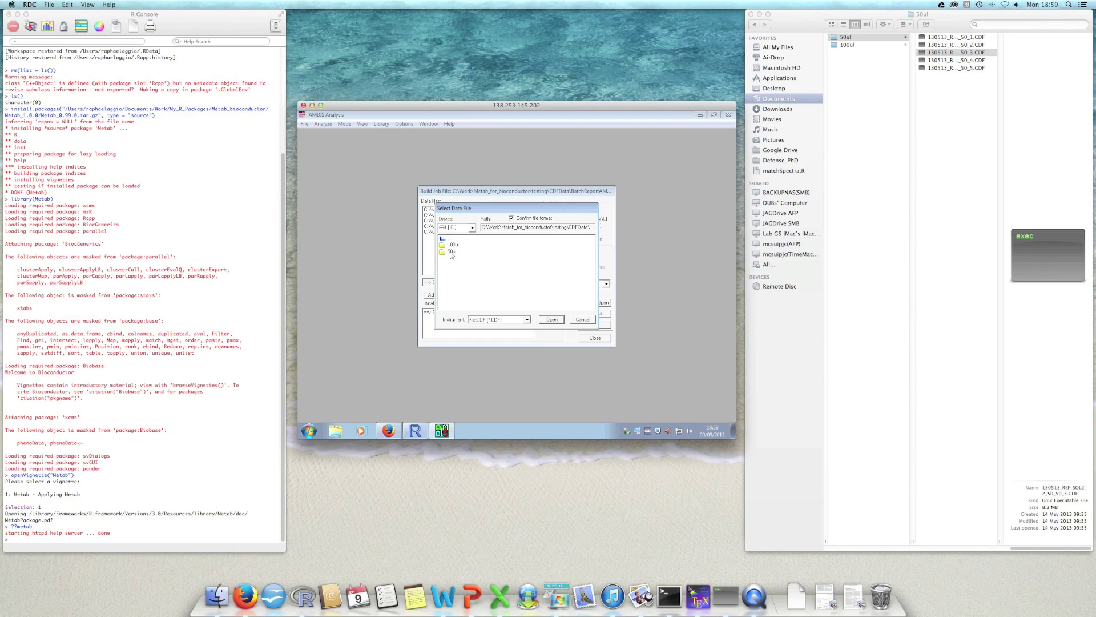
double_click(451, 252)
left_click(463, 246)
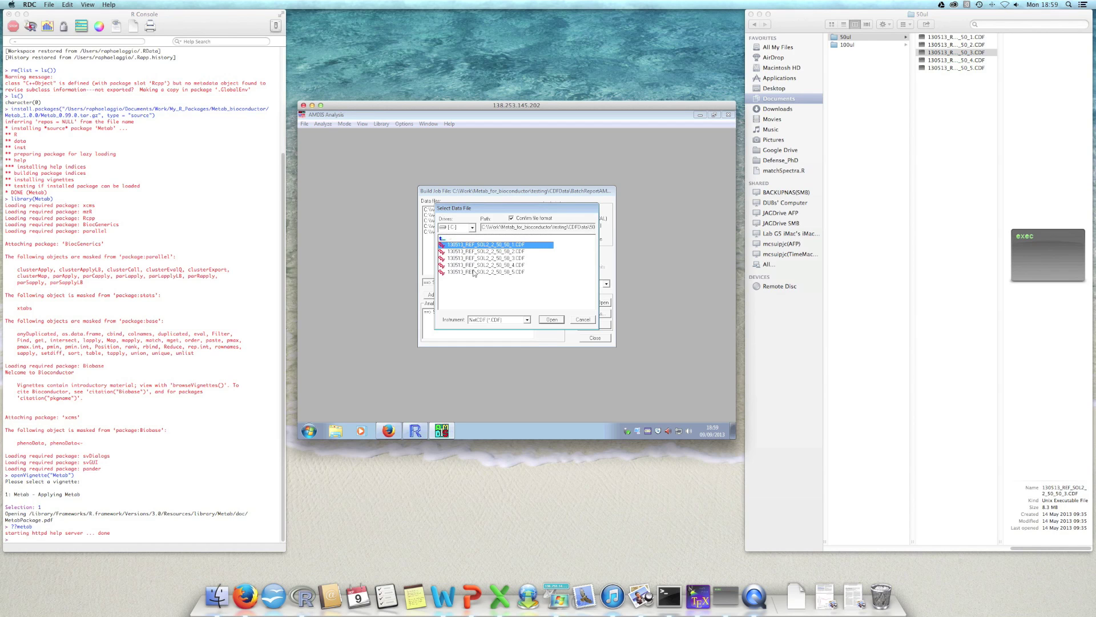
left_click(473, 272, "shift")
left_click(560, 319)
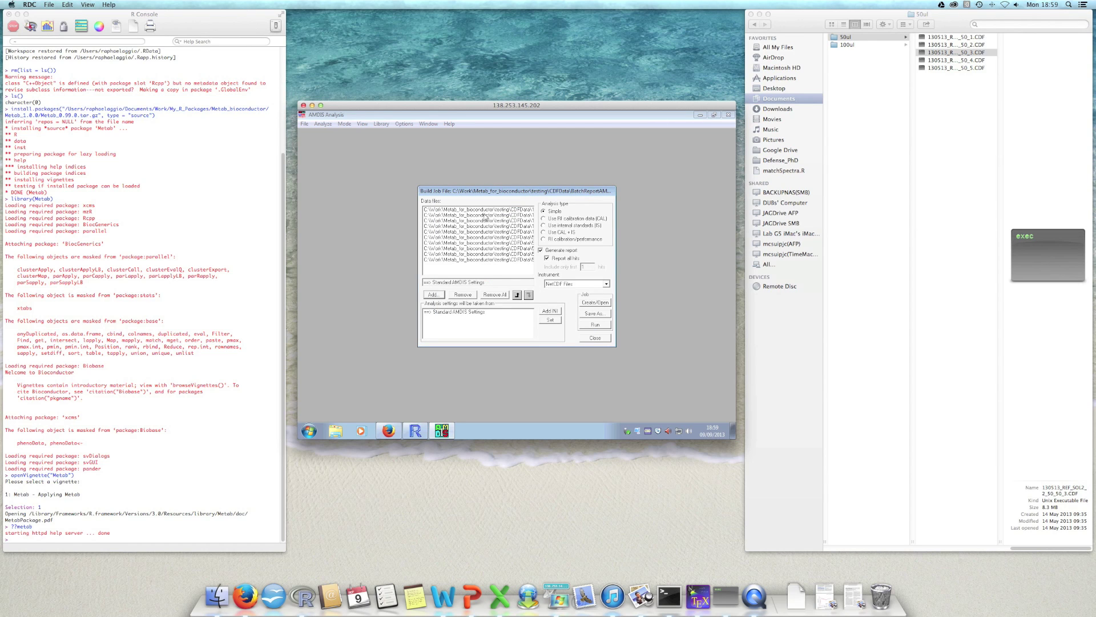
left_click(485, 211)
key("Down")
key("Down")
key("Down")
key("Down")
key("Down")
key("Down")
key("Down")
key("Down")
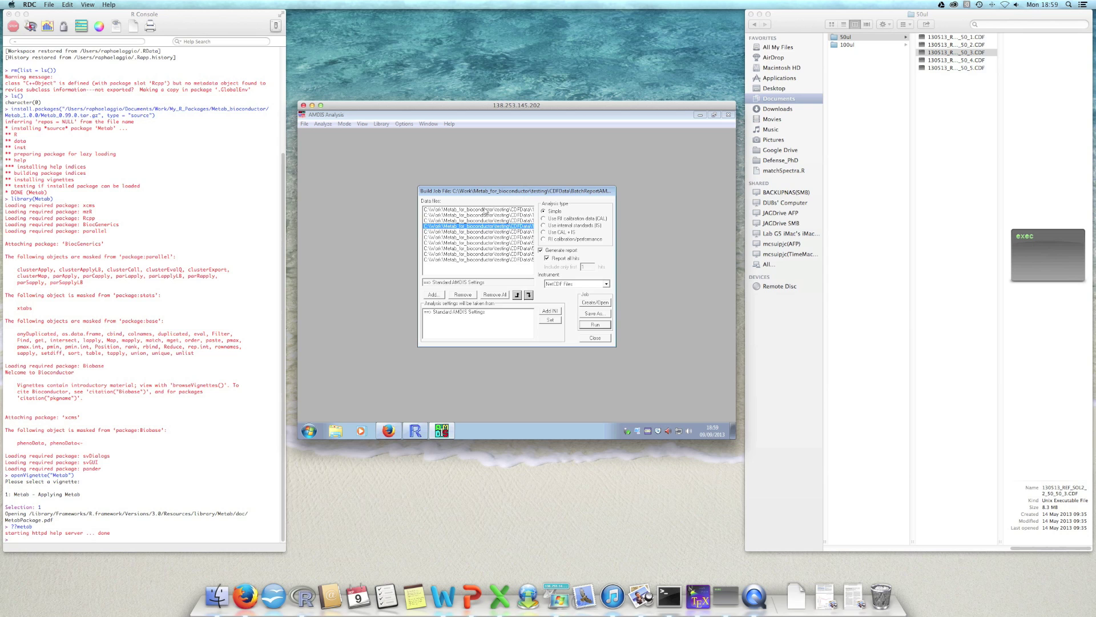
key("Up")
key("Up")
key("Up")
key("Up")
key("Up")
key("Up")
key("Up")
key("Up")
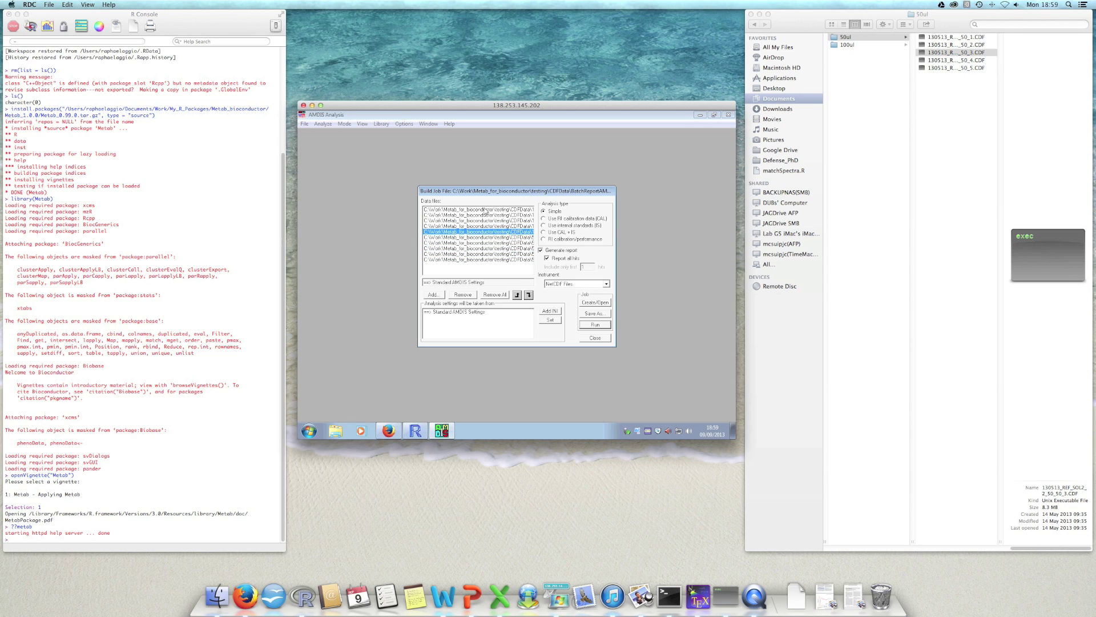
key("Down")
key("Down")
key("Down")
key("Down")
key("Down")
key("Down")
key("Down")
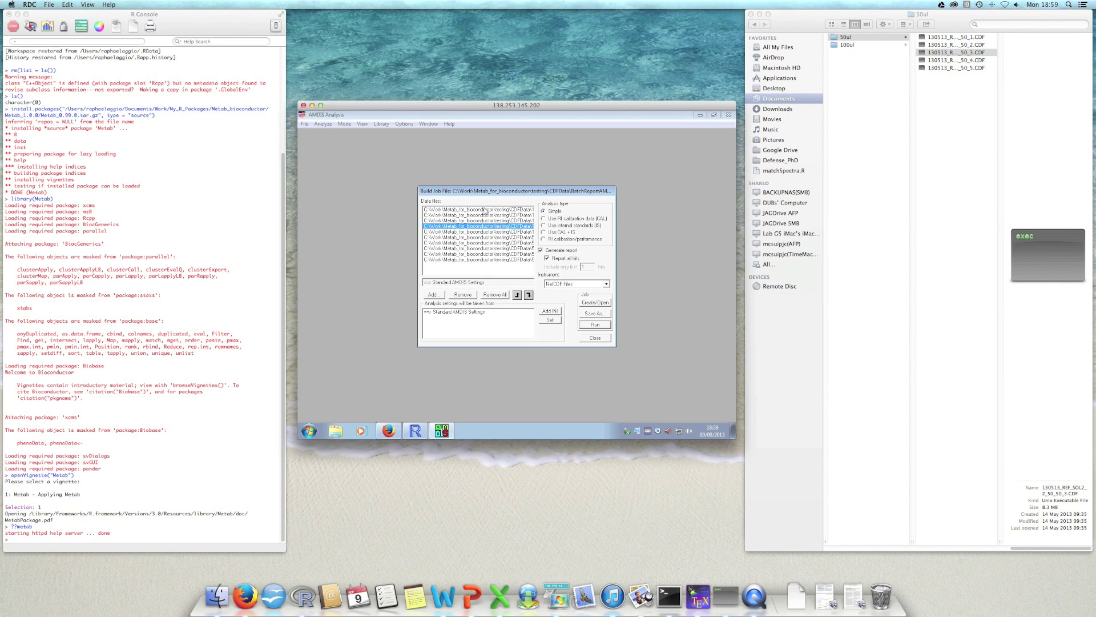
key("Up")
key("Up")
key("Up")
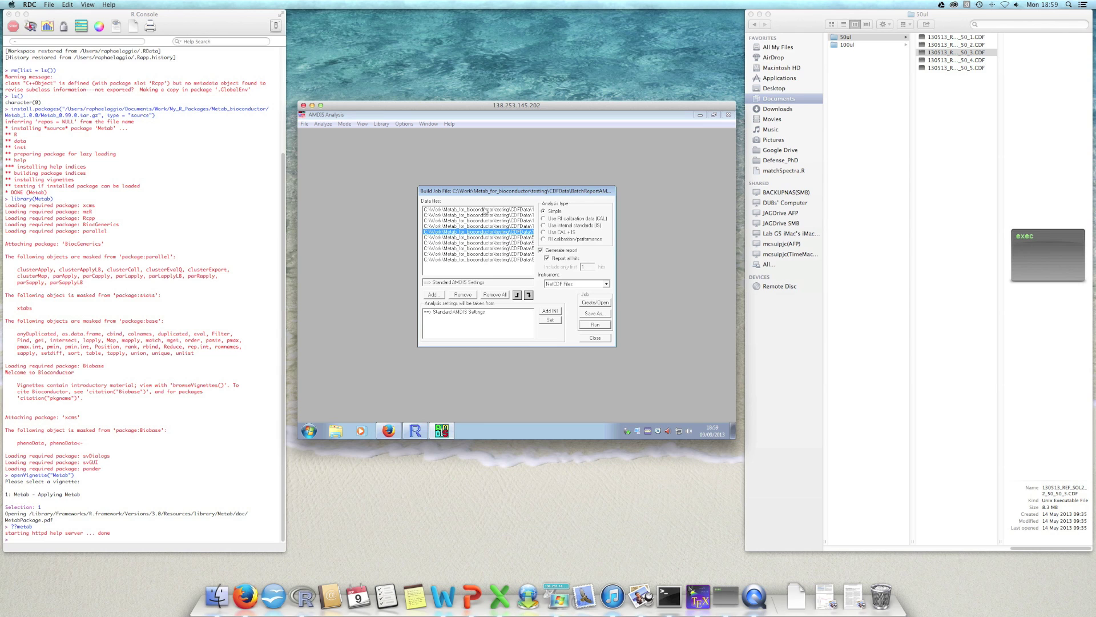
left_click(544, 225)
left_click(509, 238)
key("Down")
key("Down")
key("Down")
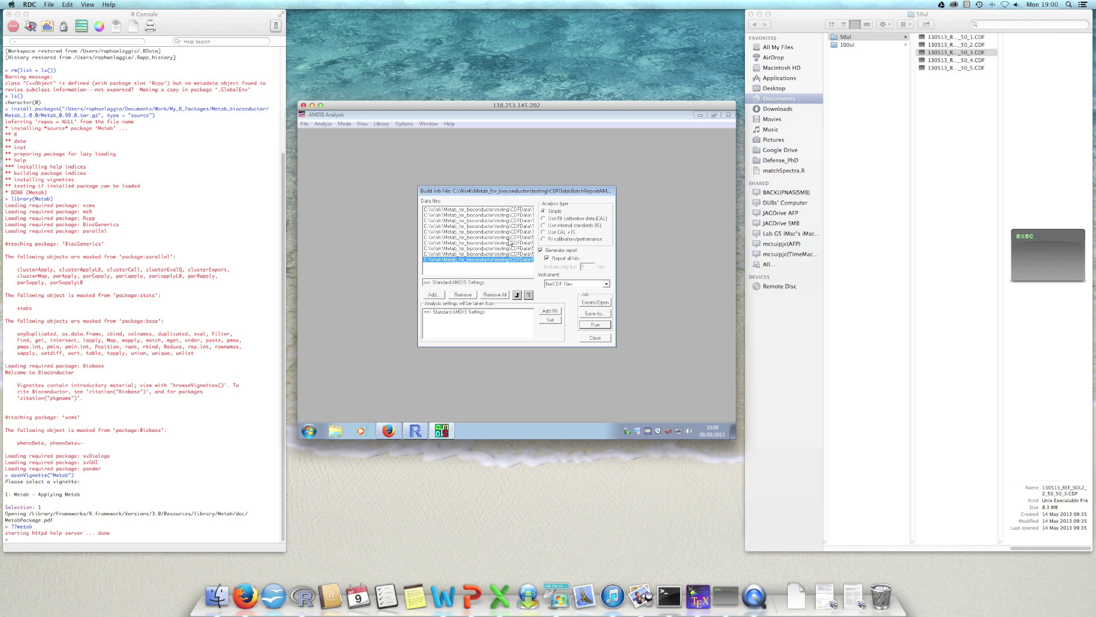
key("Up")
key("Up")
key("Up")
key("Up")
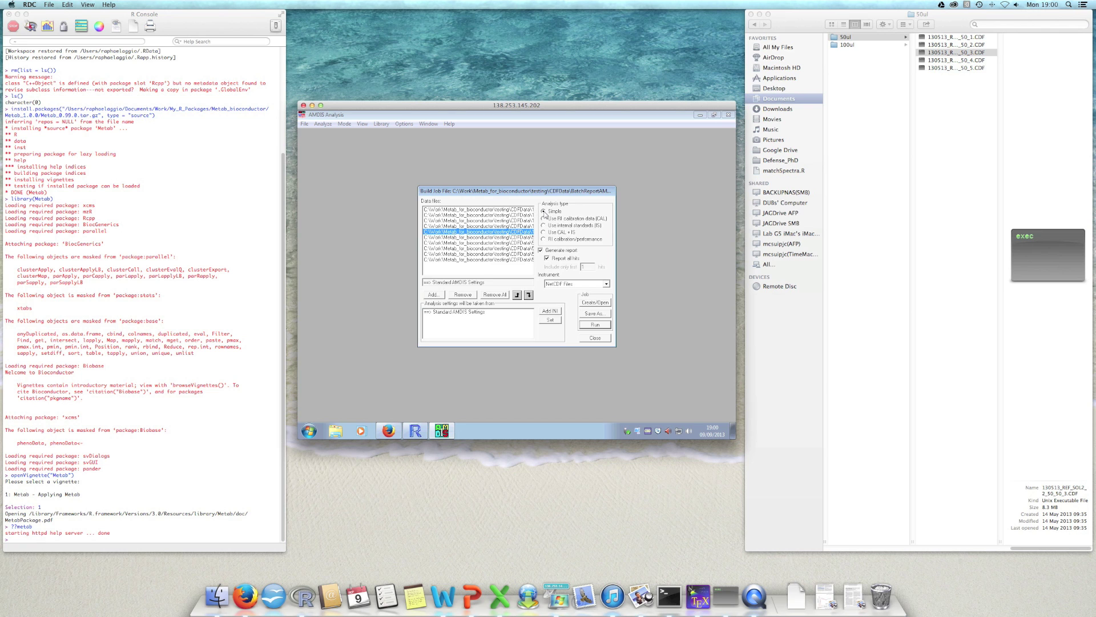
left_click(522, 211)
key("Down")
key("Down")
key("Down")
key("Down")
key("Down")
key("Down")
key("Down")
key("Down")
key("Down")
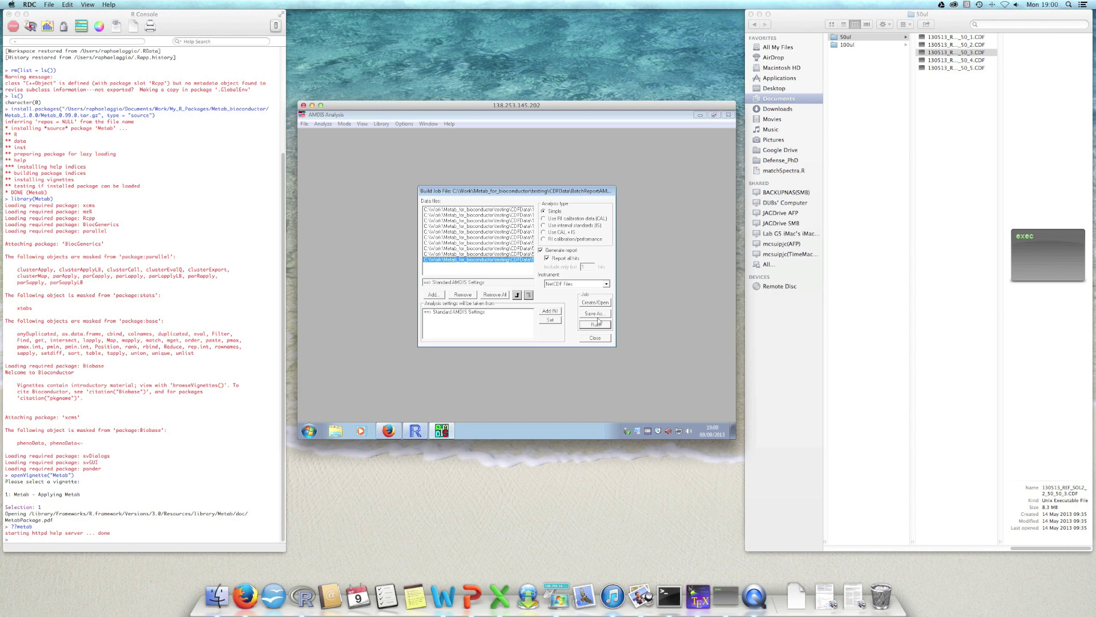
Save the job as BatchReportAMDIS090913.job, replacing 'New' in the suggested name with 090913.
left_click(598, 314)
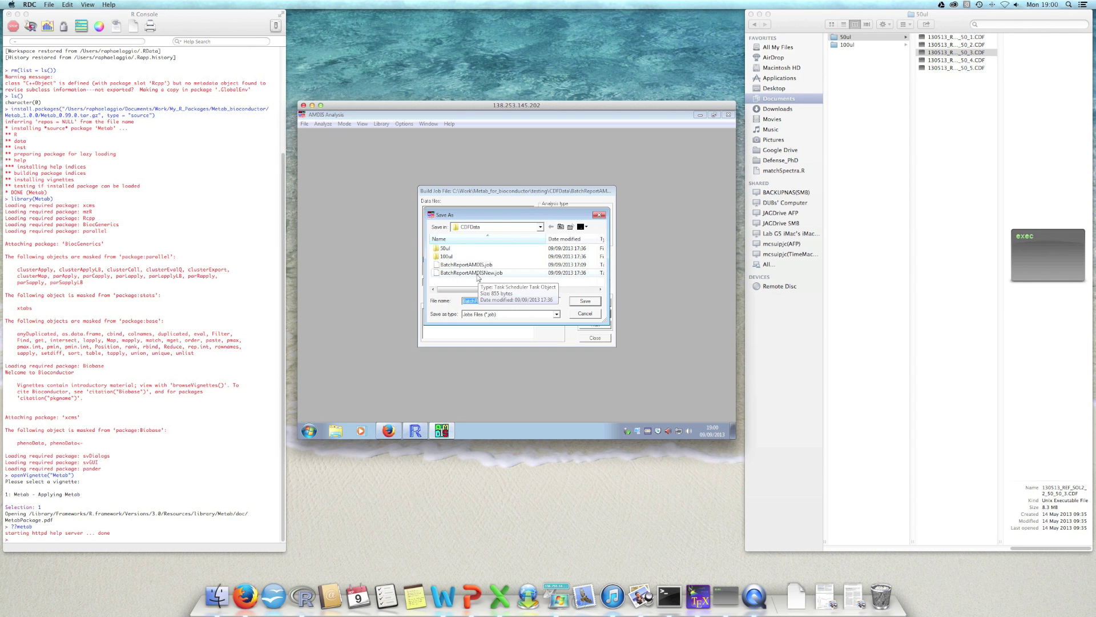
left_click(528, 301)
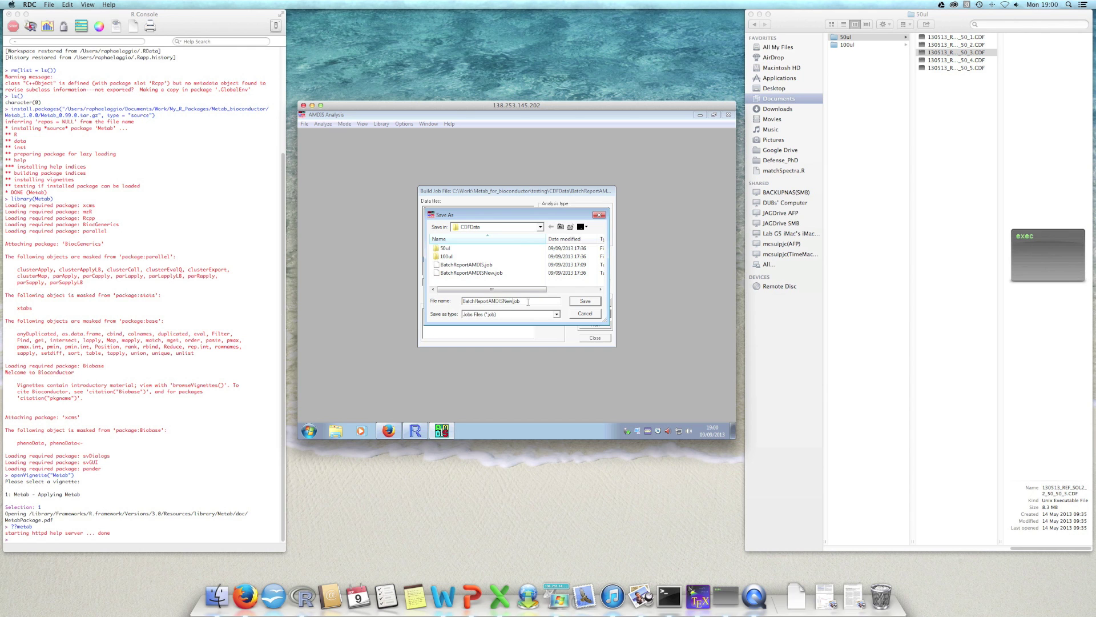
key("BackSpace")
key("BackSpace")
key("BackSpace")
type("090913")
left_click(585, 302)
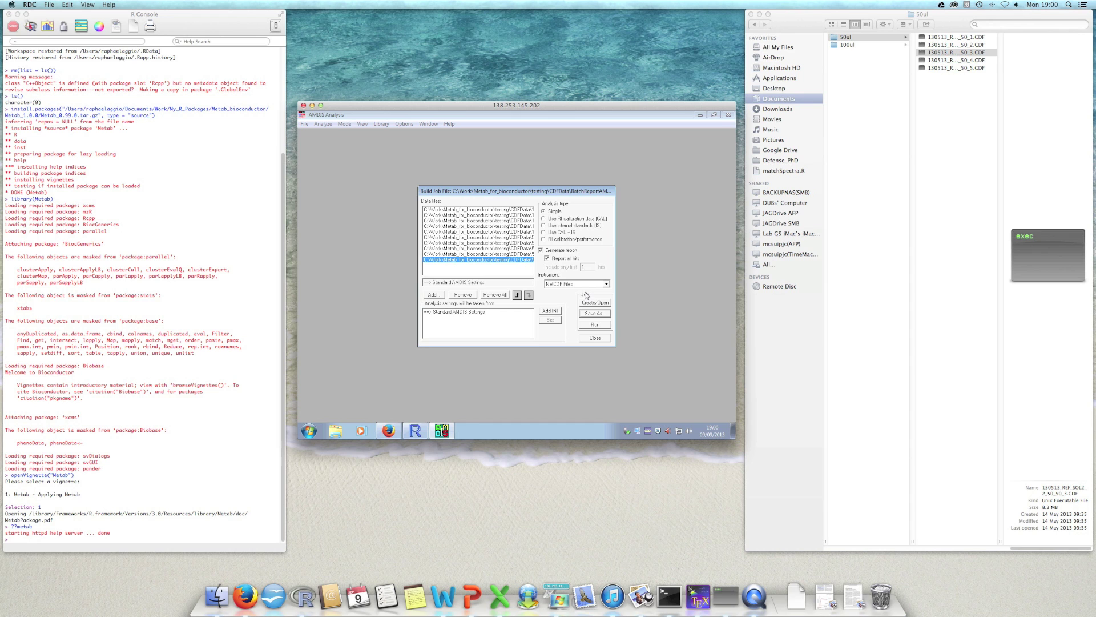
Run the ten-file batch job and wait for the Results of Last Batch Job list.
left_click(595, 324)
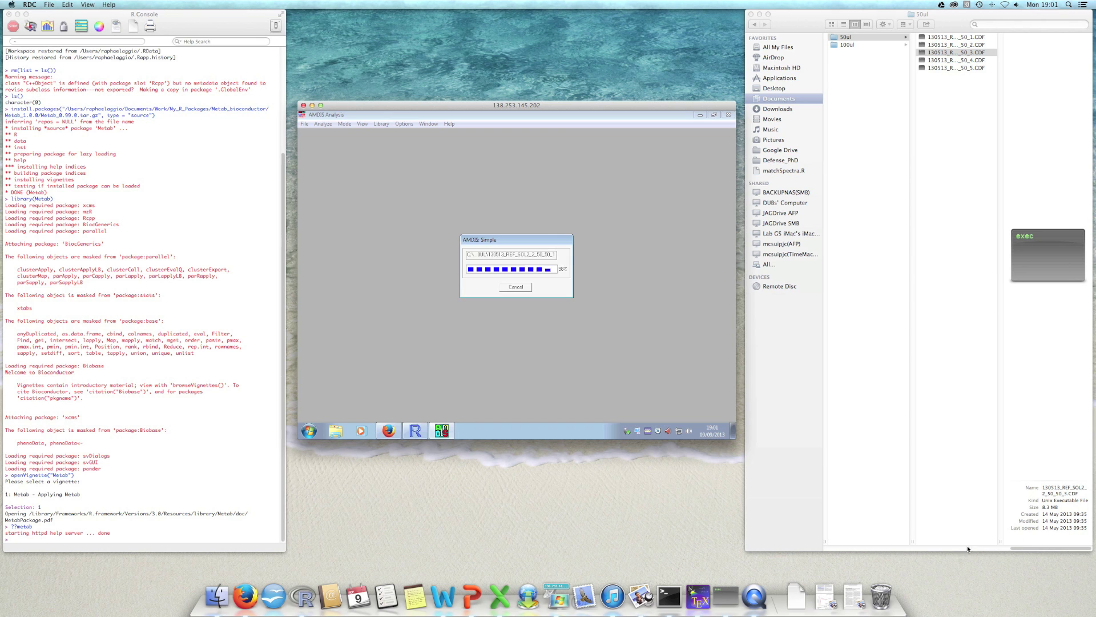
left_click_drag(1031, 548, 976, 550)
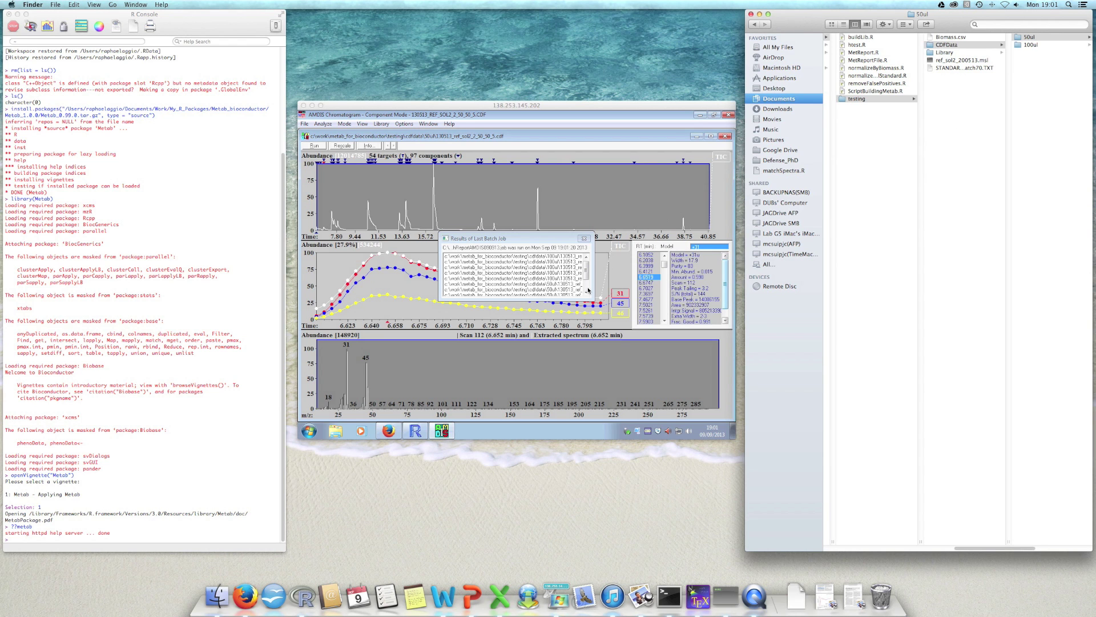
Close the Results of Last Batch Job window and exit AMDIS, confirming with Yes.
left_click(586, 261)
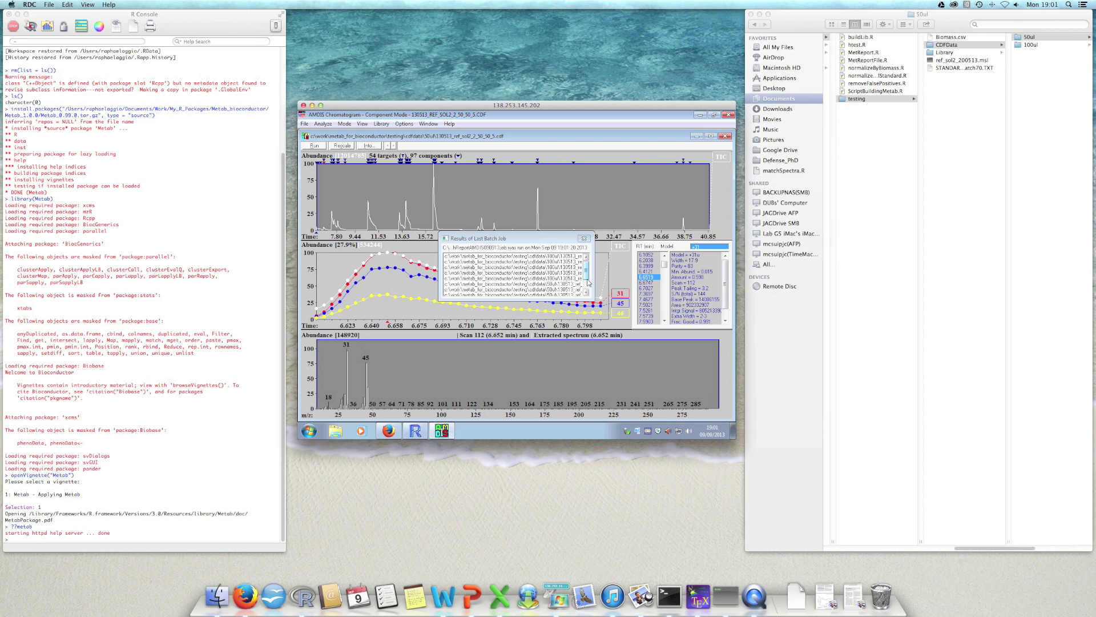
left_click(587, 264)
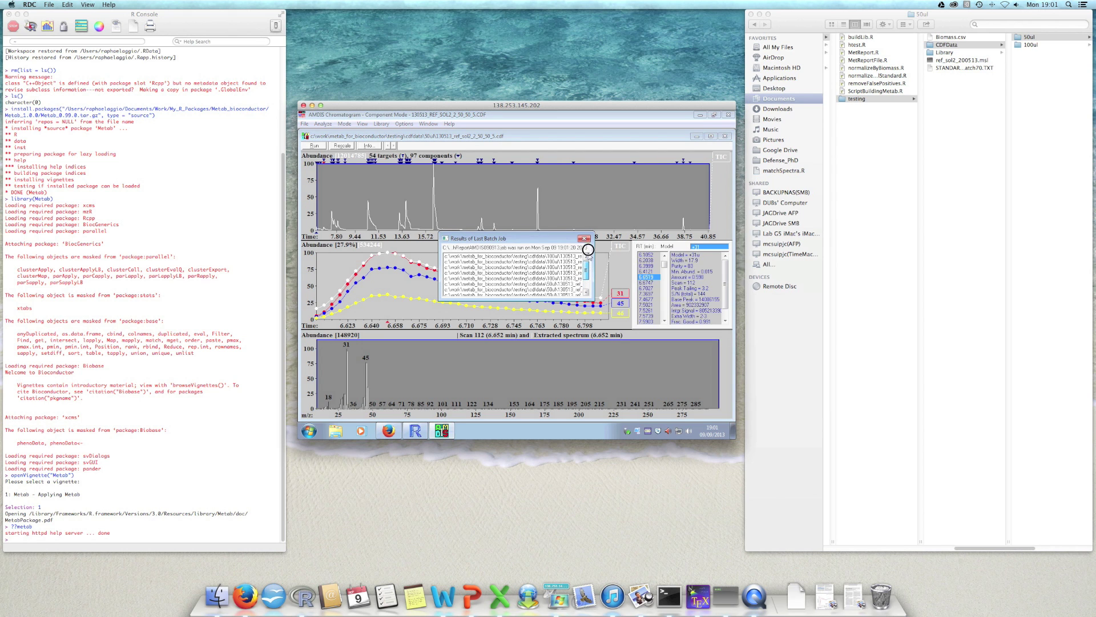
left_click(588, 238)
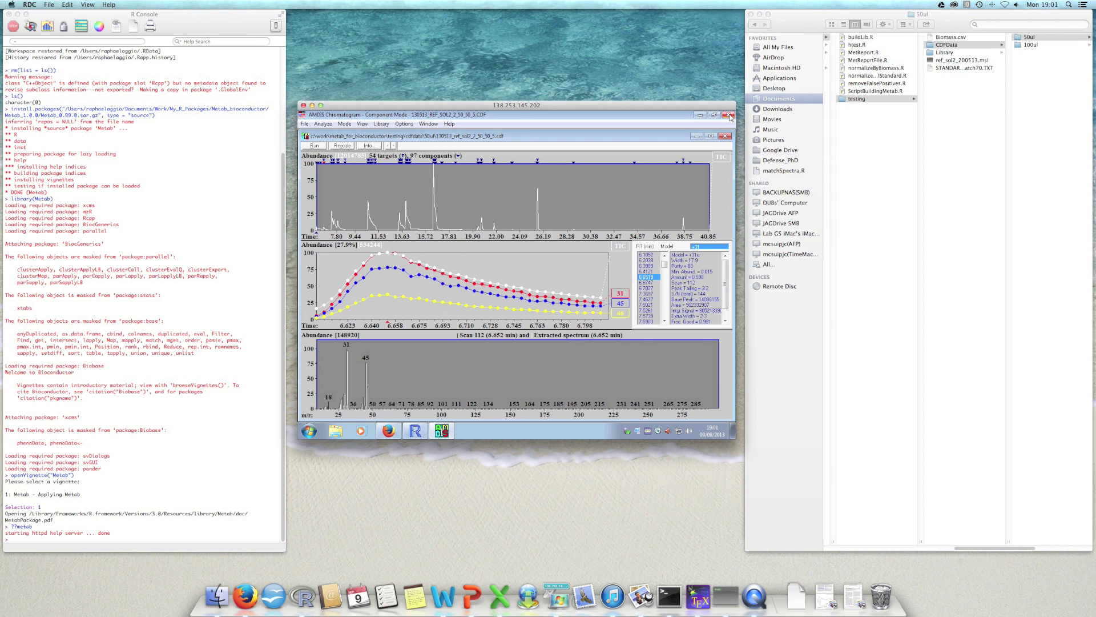
left_click(729, 114)
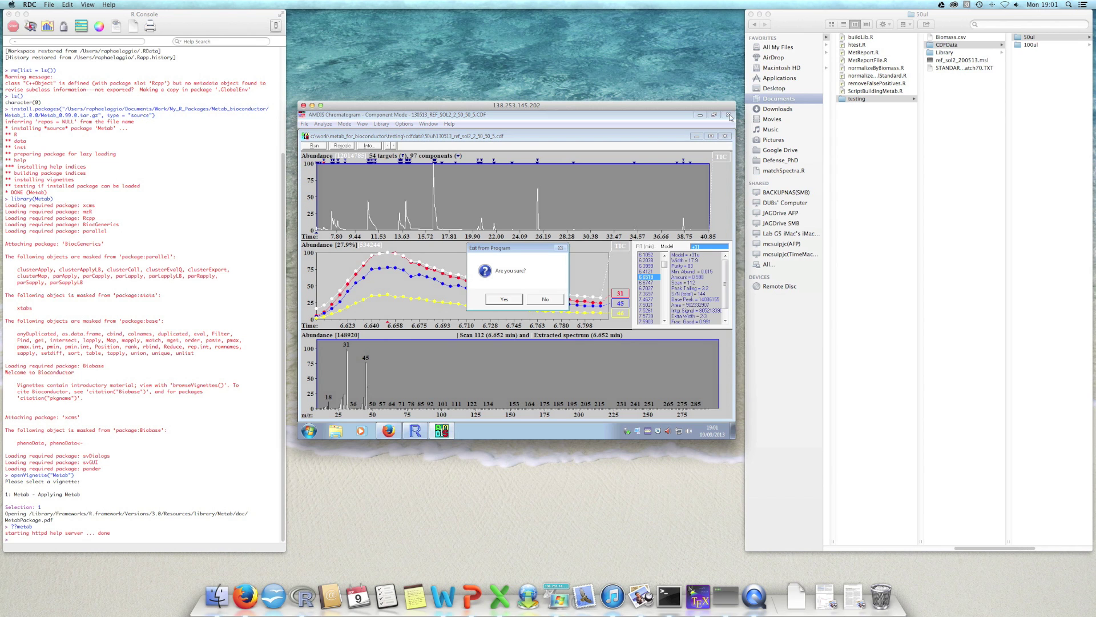
left_click(504, 299)
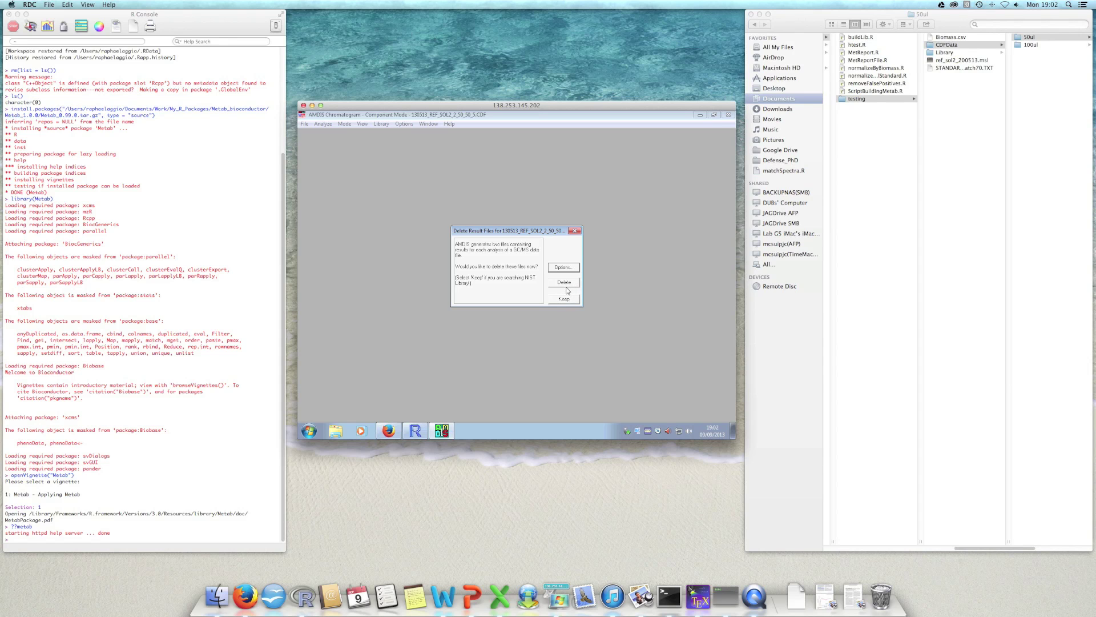
Answer the Delete Result Files prompt and browse Explorer to C:\Work\Metab_for_bioconductor\testing\CDFData.
left_click(565, 284)
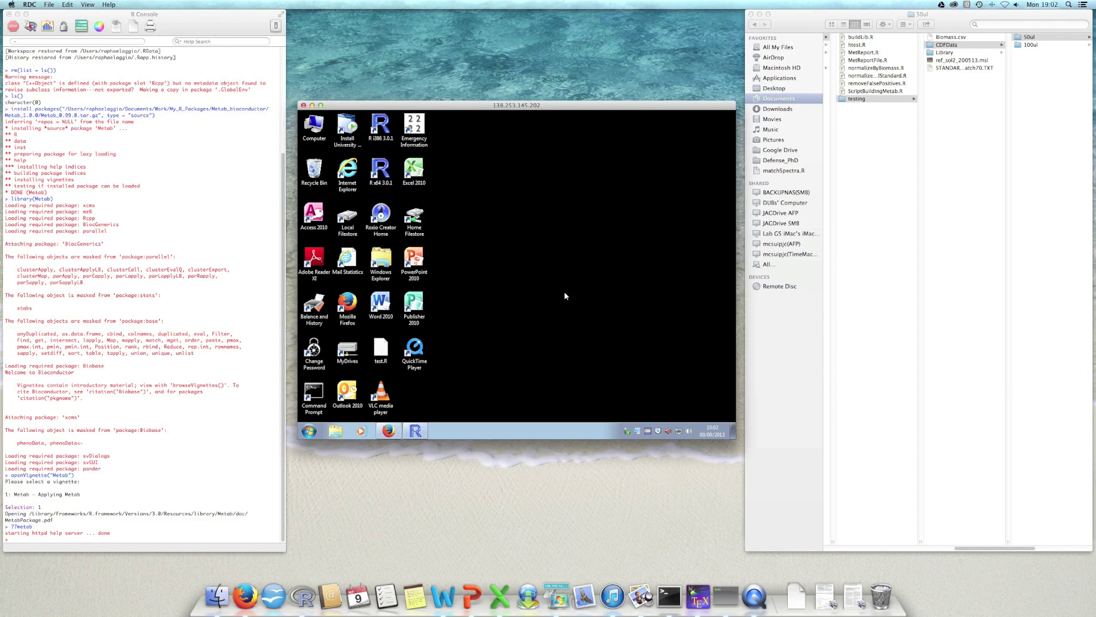
left_click(336, 431)
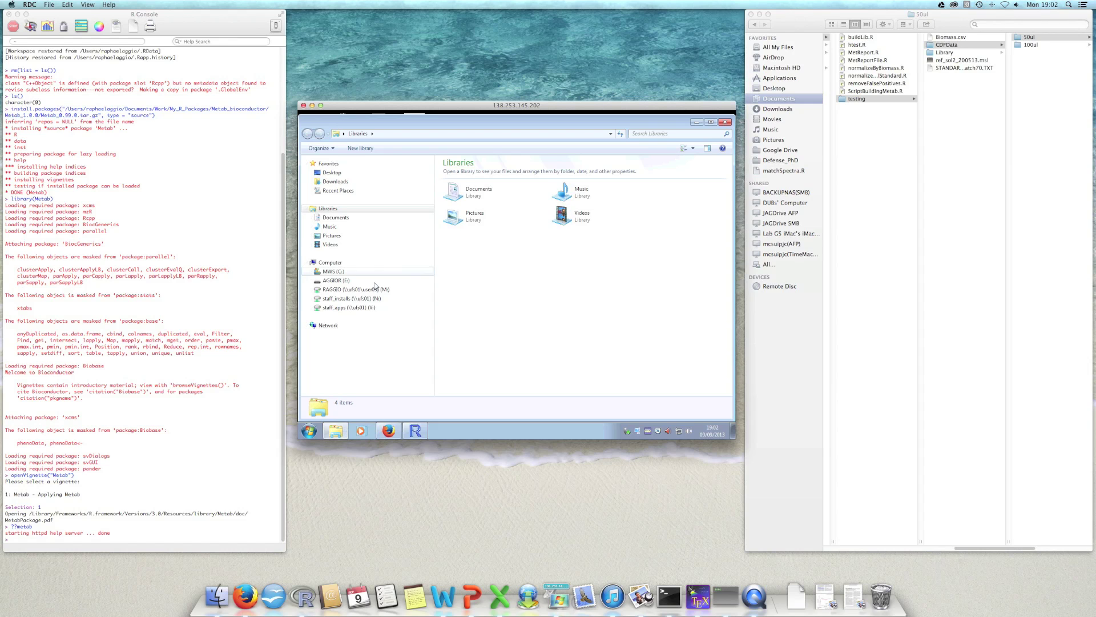
left_click(336, 271)
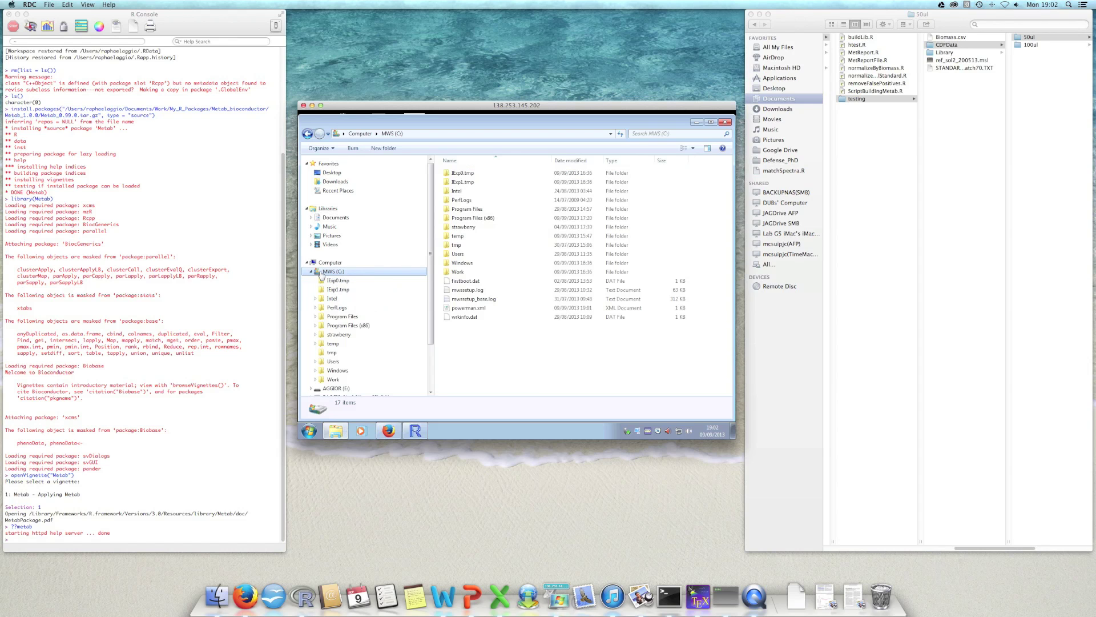
double_click(485, 272)
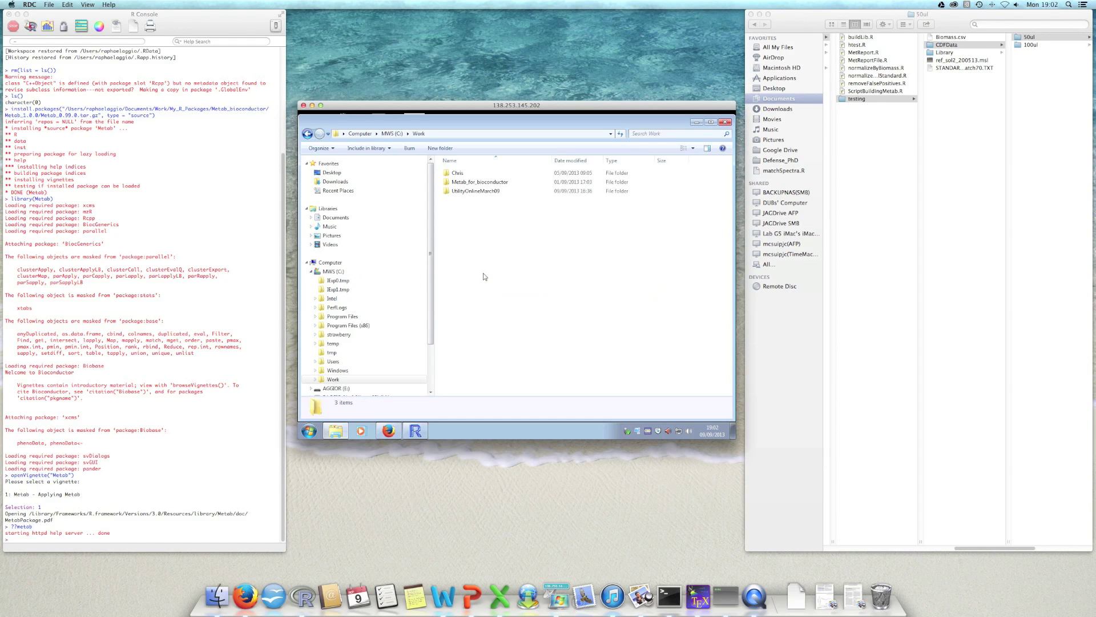
double_click(476, 182)
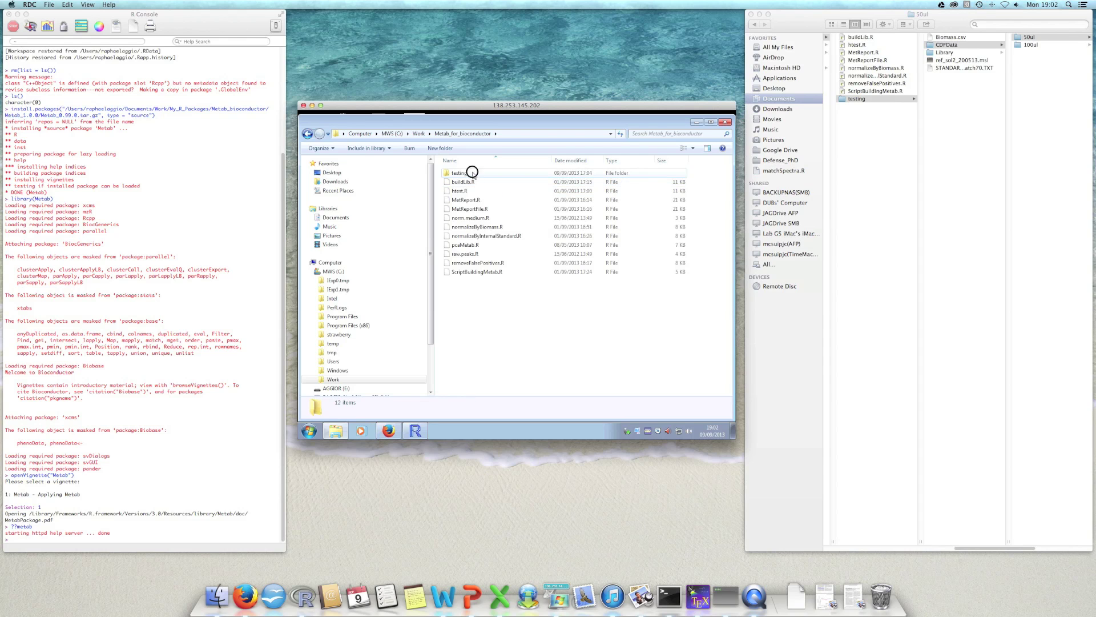
double_click(472, 172)
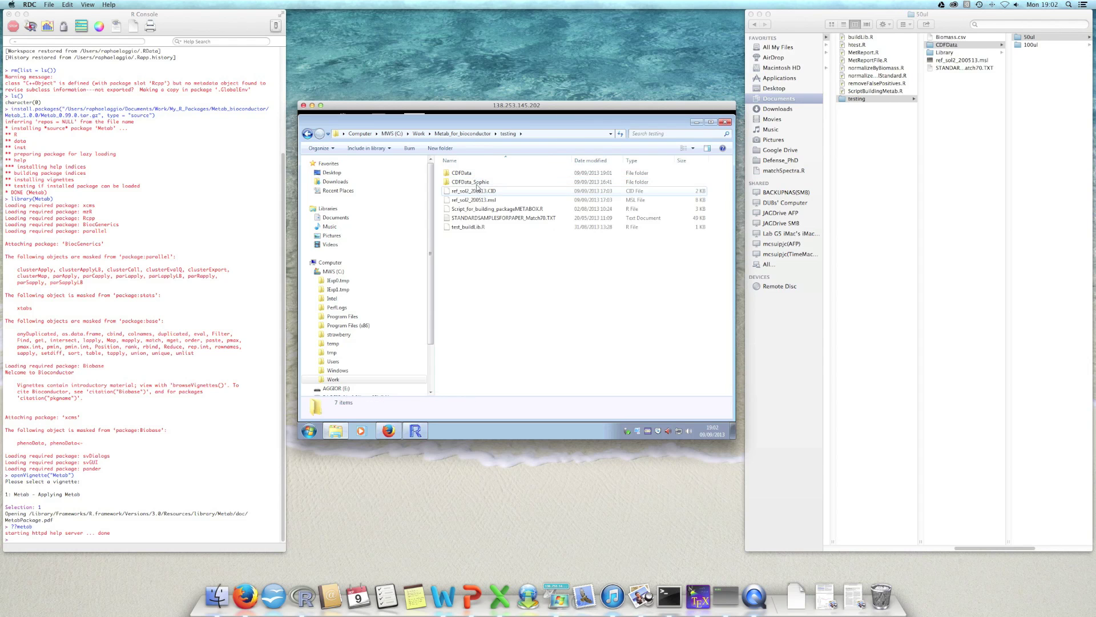
double_click(474, 173)
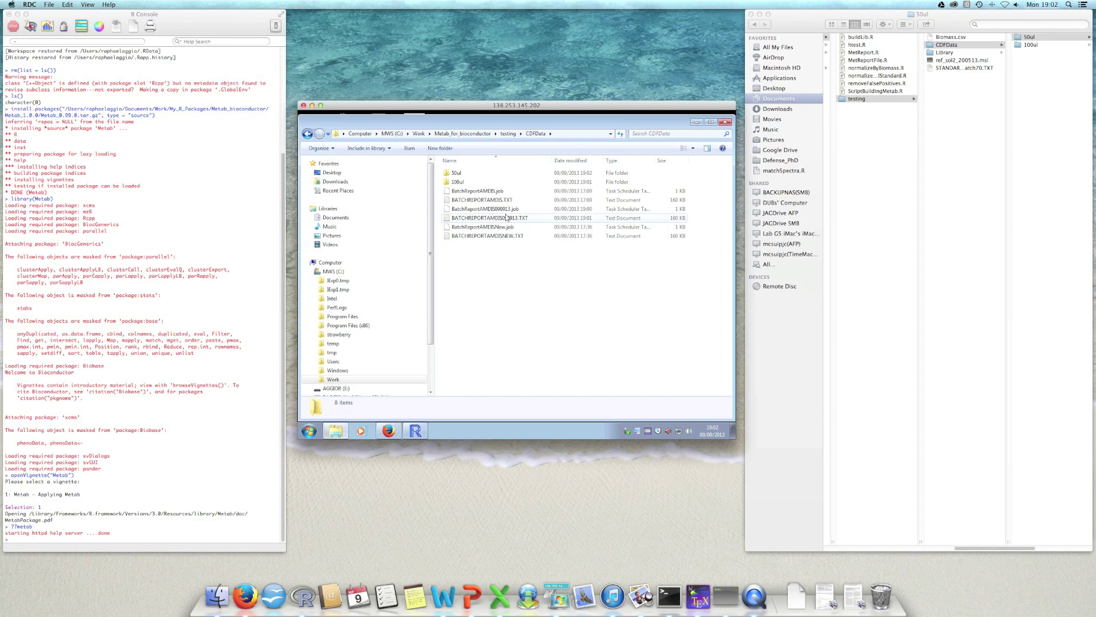
Select BATCHREPORTAMDIS090913.TXT, comparing it with the BatchReportAMDIS090913.job file beside it.
left_click(565, 218)
key("Up")
key("Down")
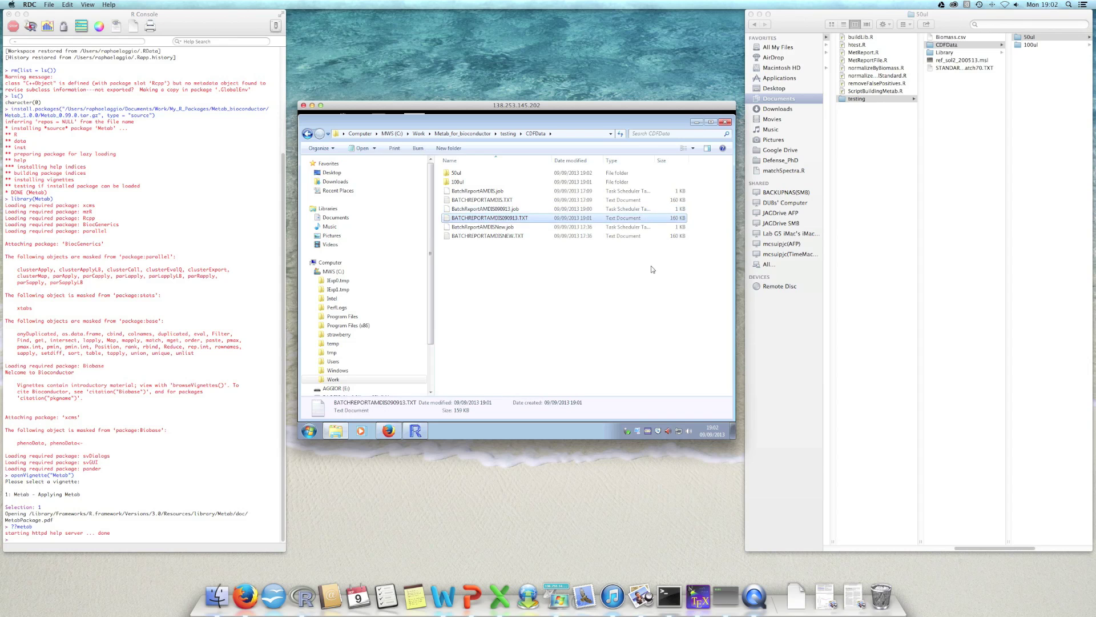
key("Up")
key("Down")
key("Up")
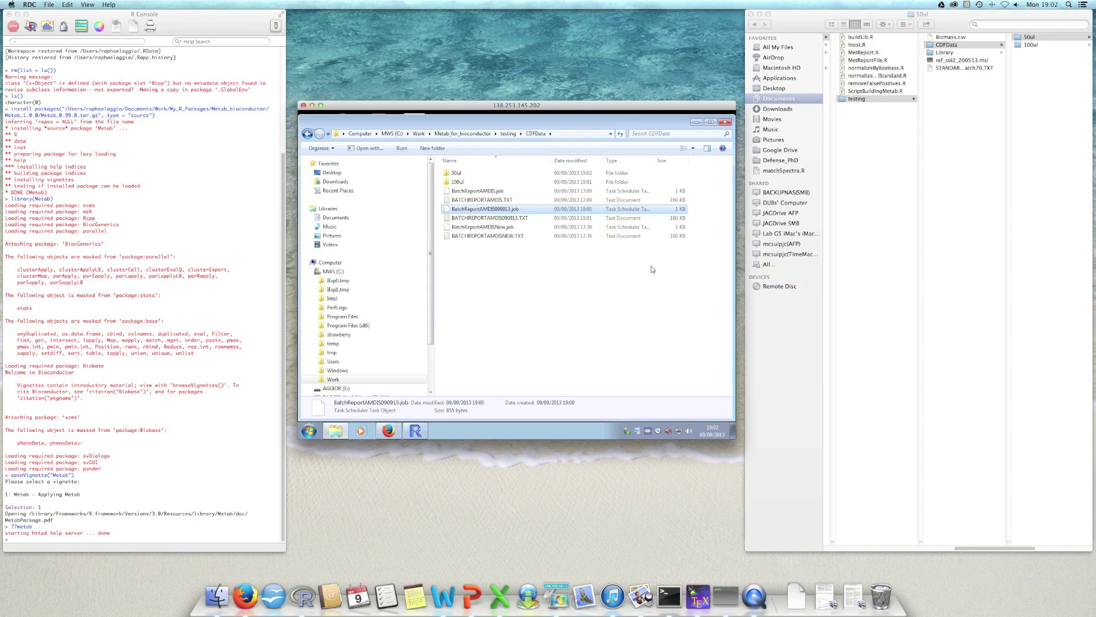
key("Down")
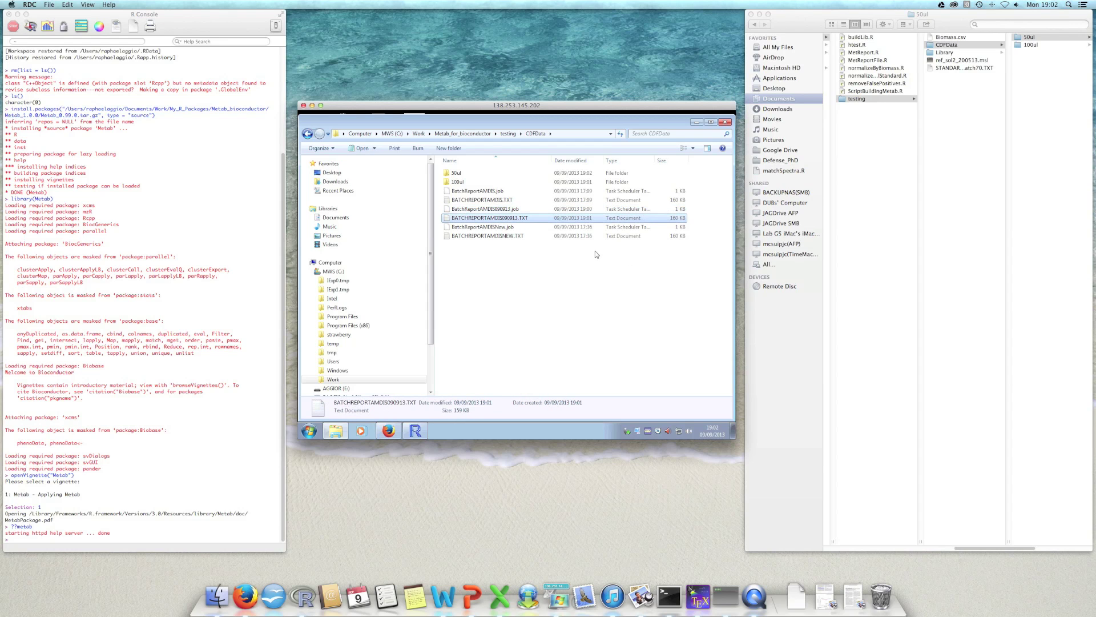
key("Up")
key("Down")
key("Up")
key("Down")
key("Up")
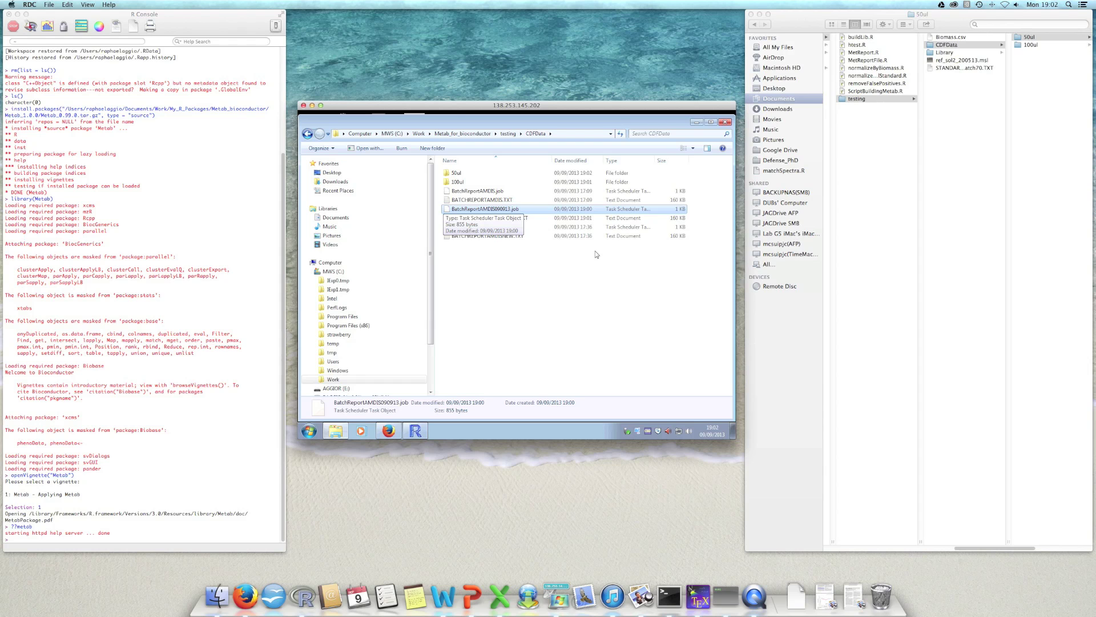
key("Down")
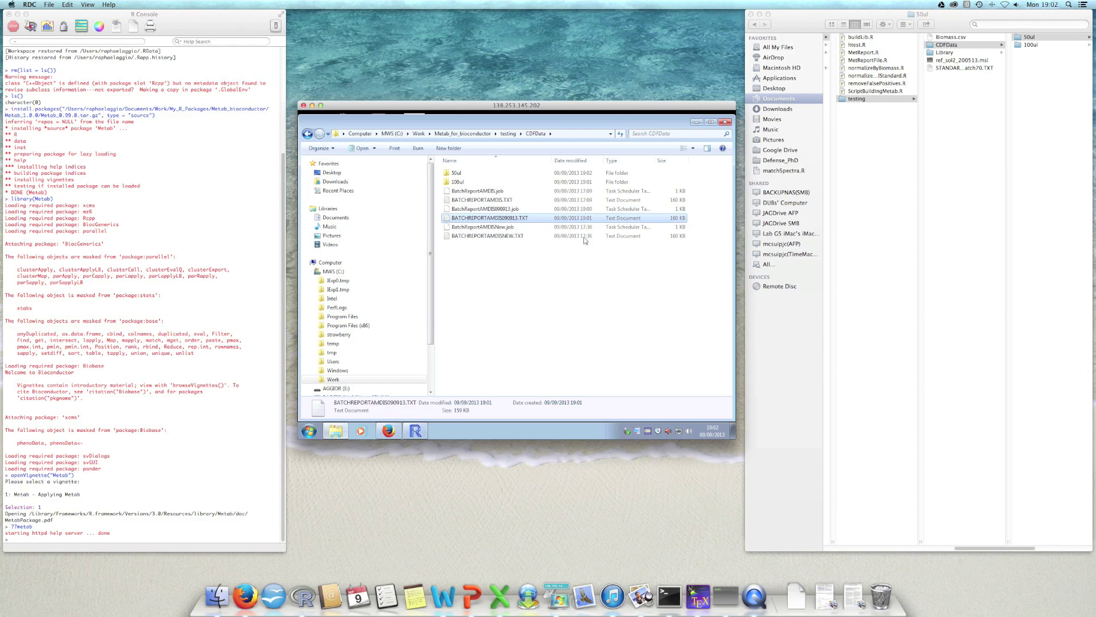
Open BATCHREPORTAMDIS090913.TXT in Notepad, move it up-left and scroll through the compound rows.
key("Return")
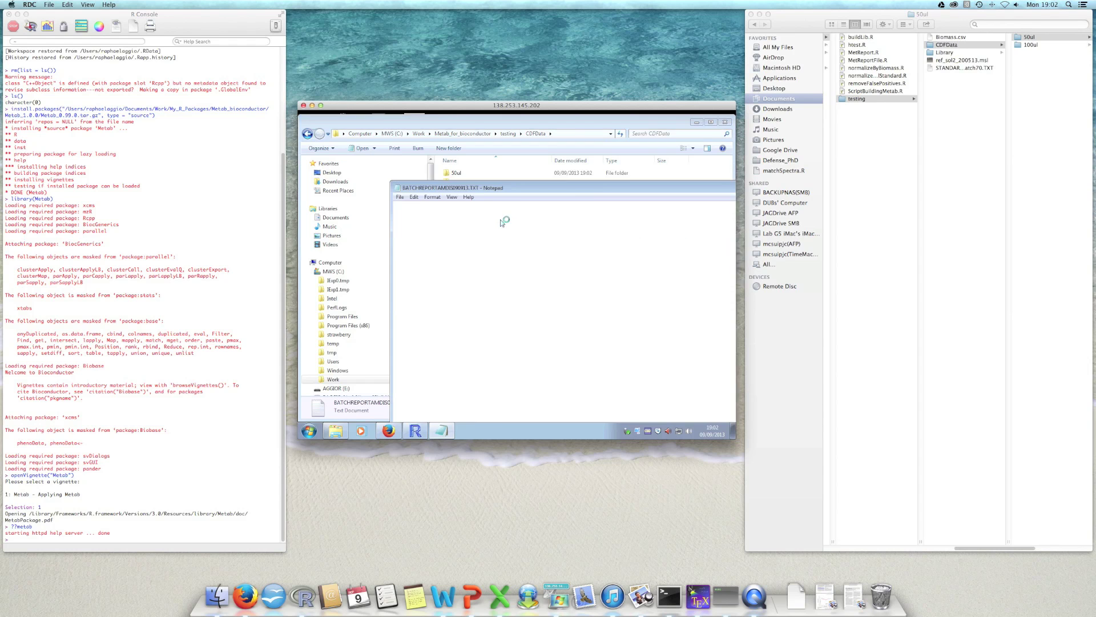
left_click_drag(521, 183, 433, 119)
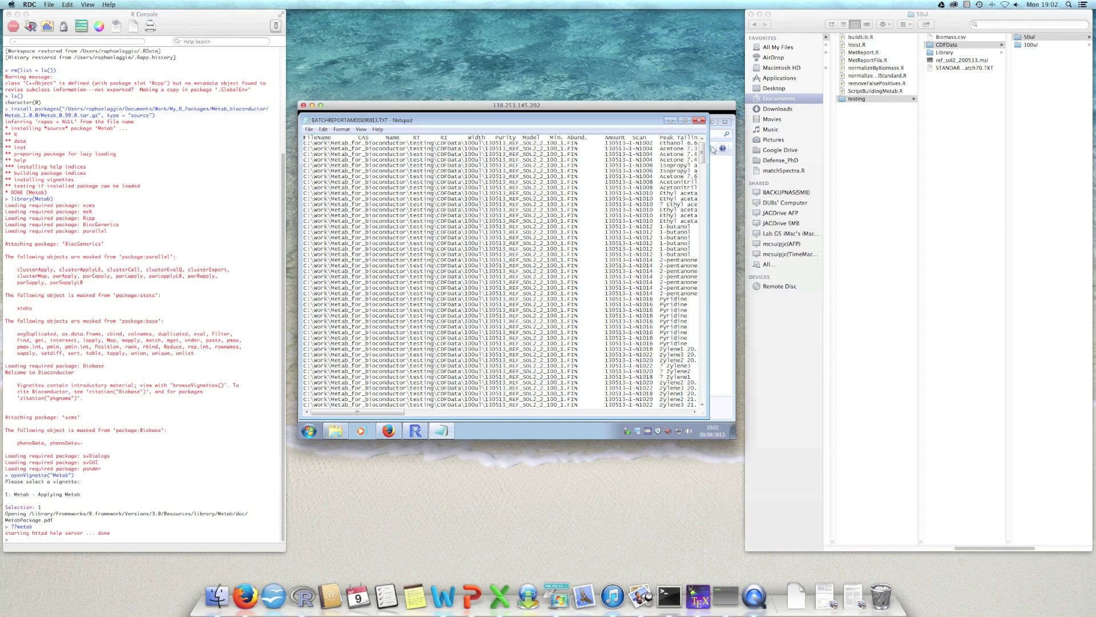
left_click_drag(702, 149, 704, 197)
left_click_drag(704, 196, 701, 285)
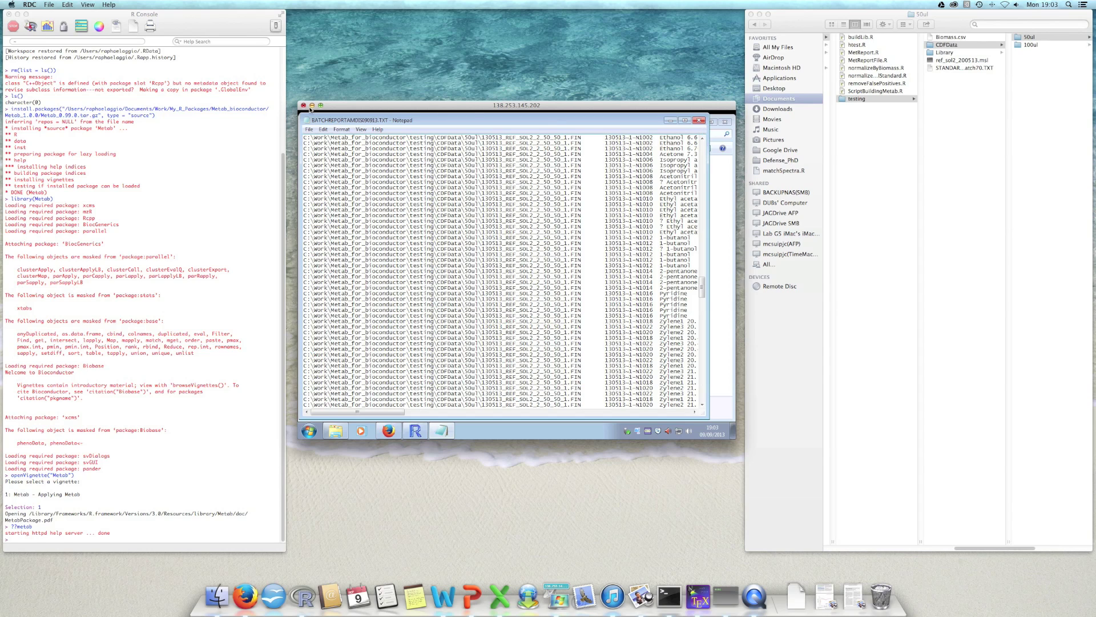
Minimize Remote Desktop, view STANDARDSAMPLESFORPAPER_Match70.TXT in an enlarged TextEdit window, then close it.
left_click(312, 106)
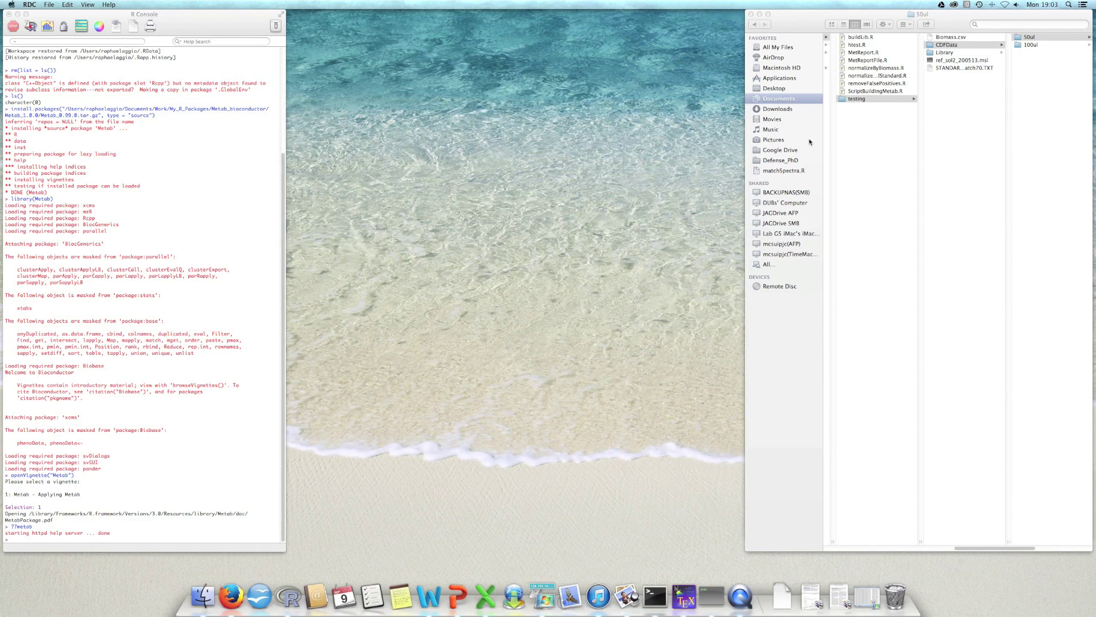
left_click(961, 73)
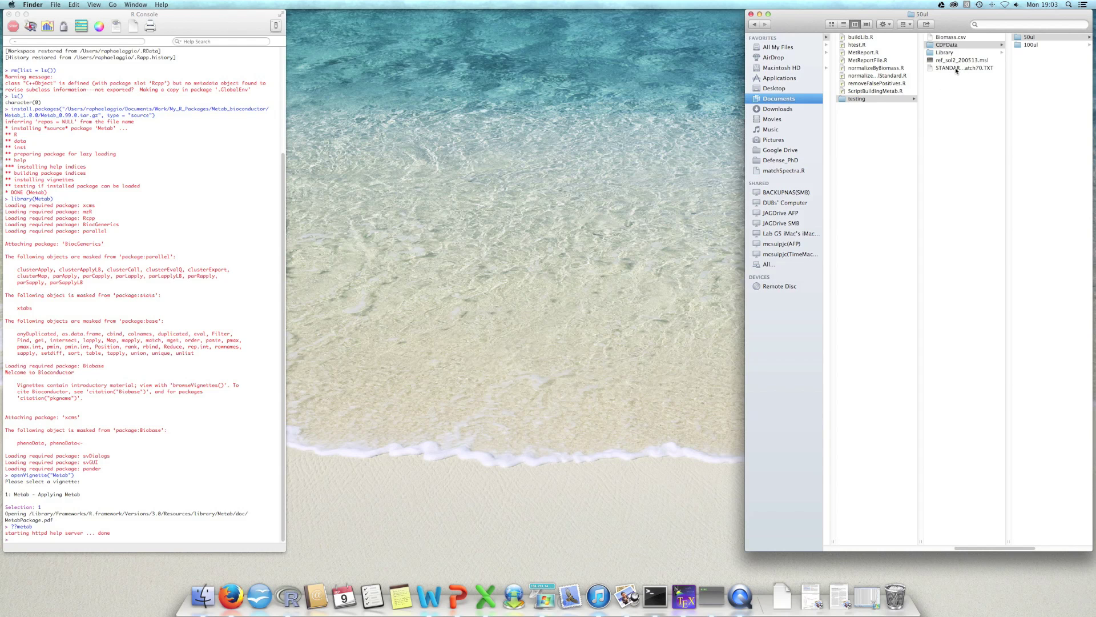
left_click(954, 68)
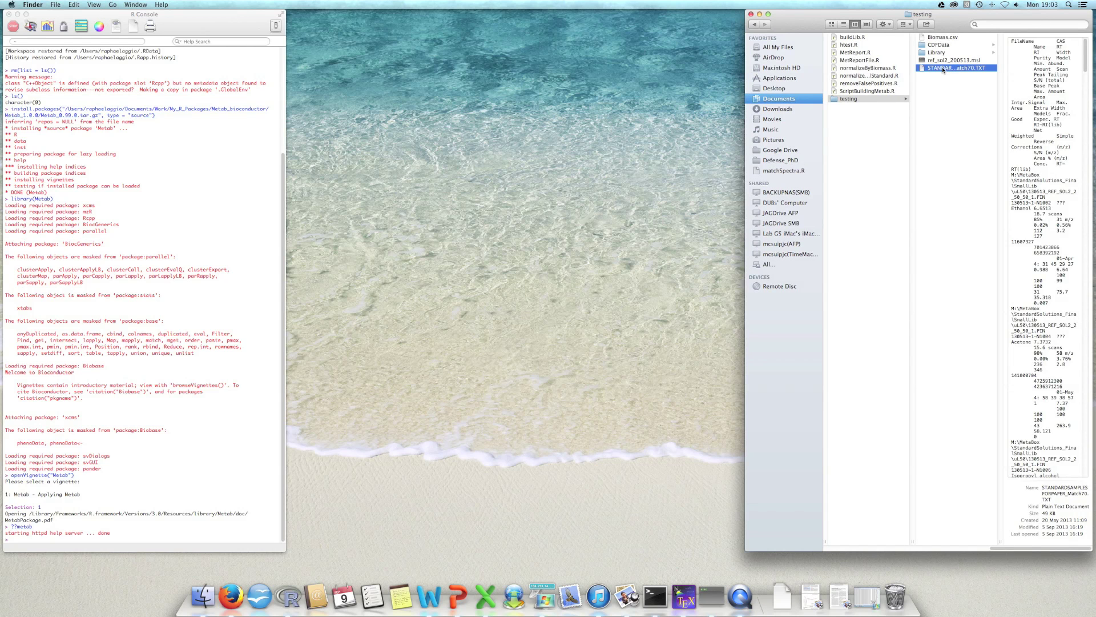
double_click(943, 69)
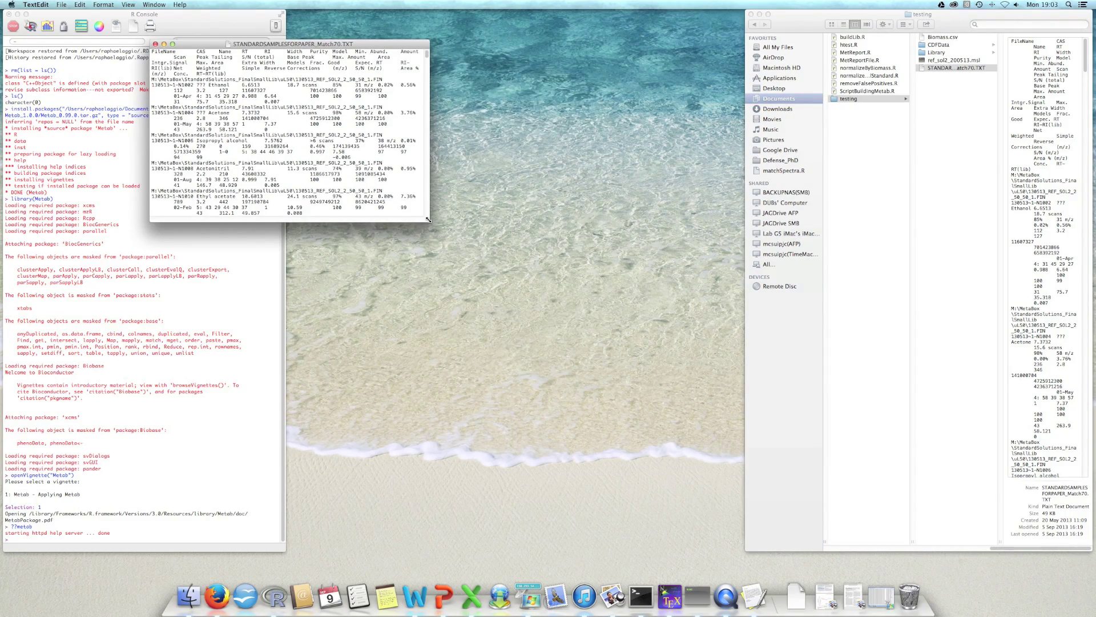
left_click_drag(427, 219, 812, 516)
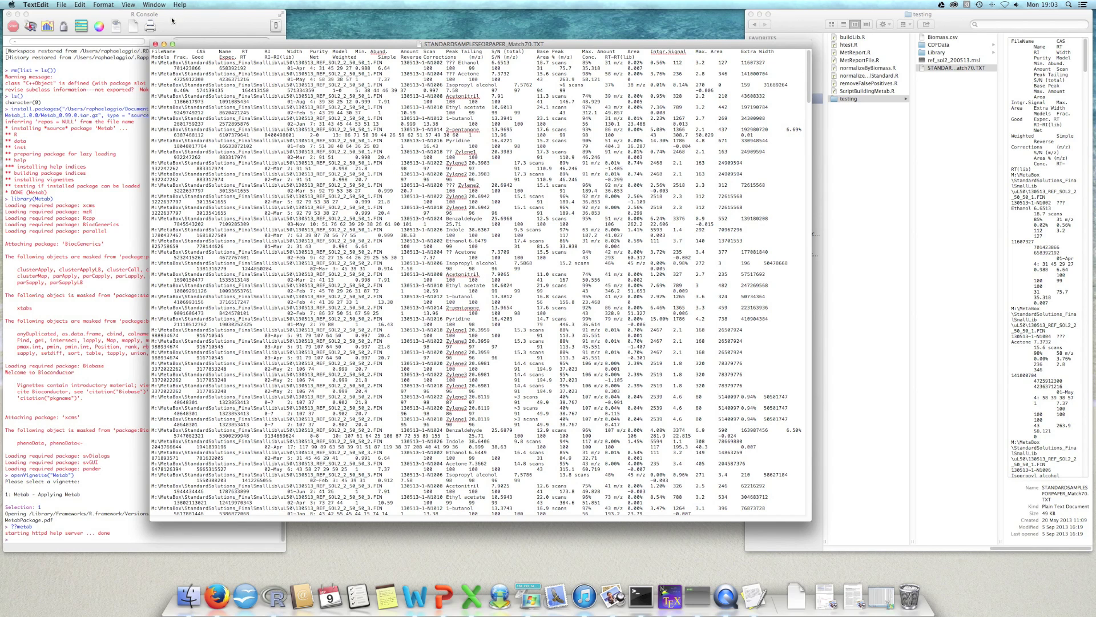
left_click(156, 44)
Open STANDARDSAMPLESFORPAPER_Match70.TXT in Excel, enlarge the window, and widen column A to show full file paths.
right_click(949, 68)
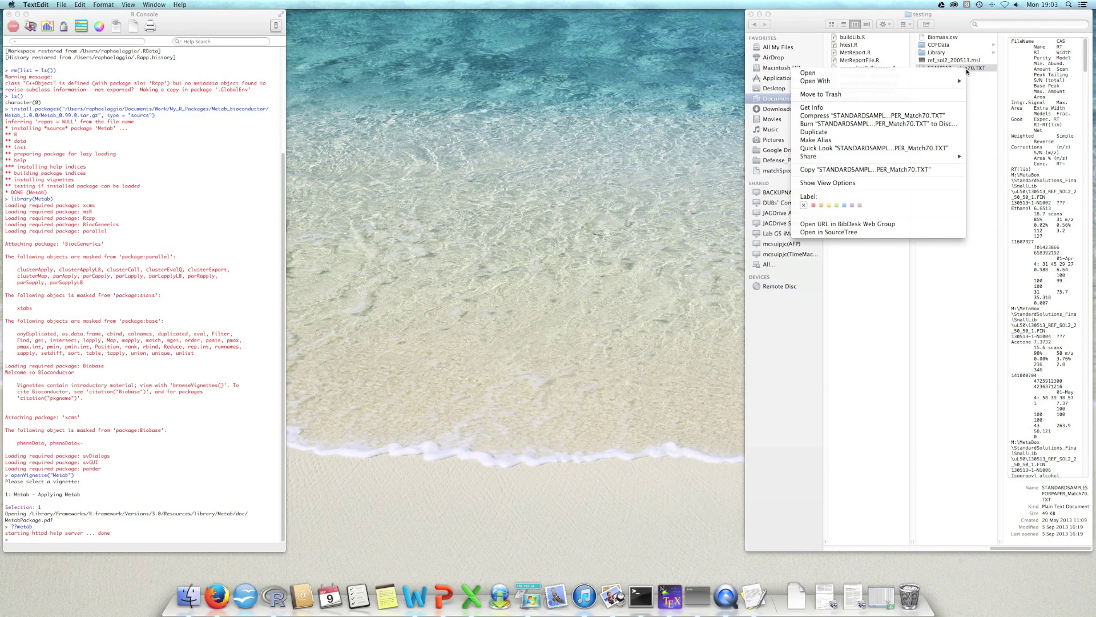
mouse_move(916, 83)
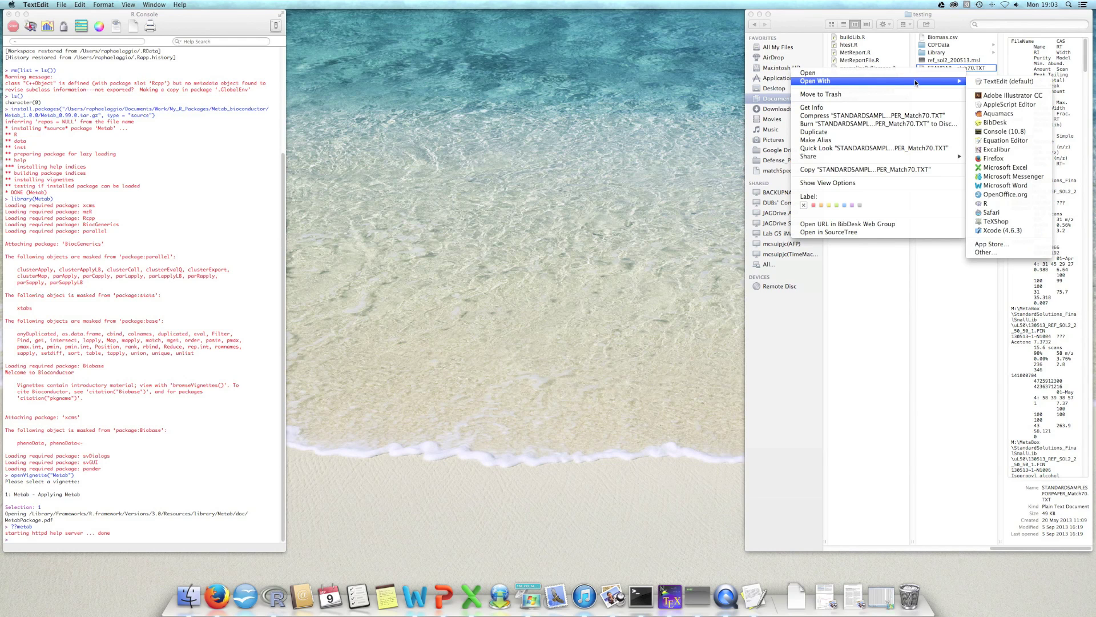
left_click(1016, 167)
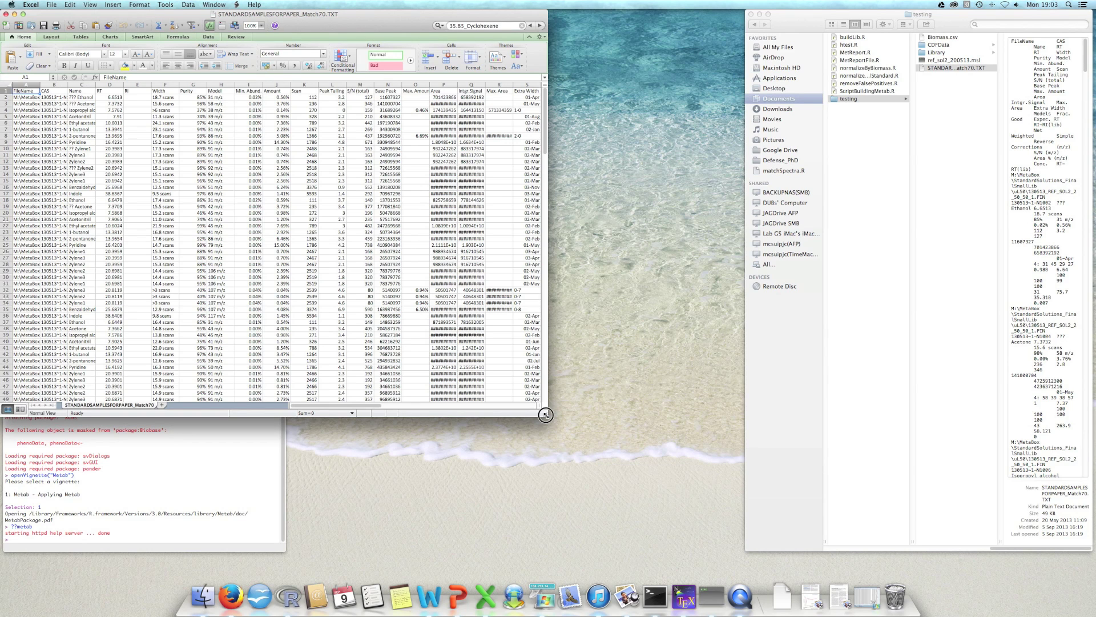
left_click_drag(698, 448, 934, 477)
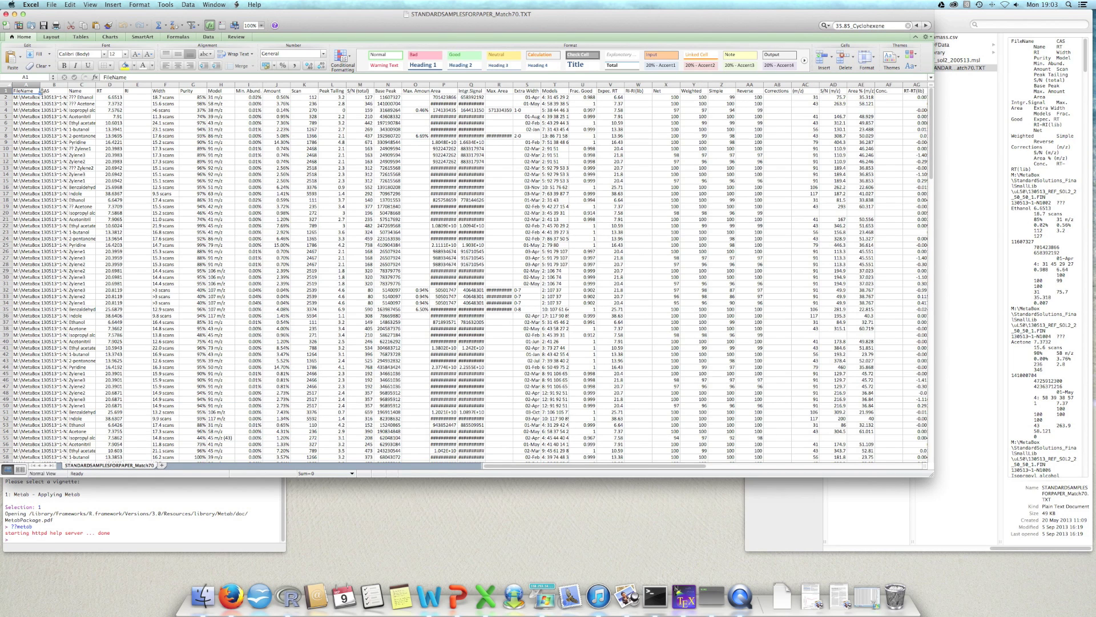
left_click_drag(40, 85, 221, 85)
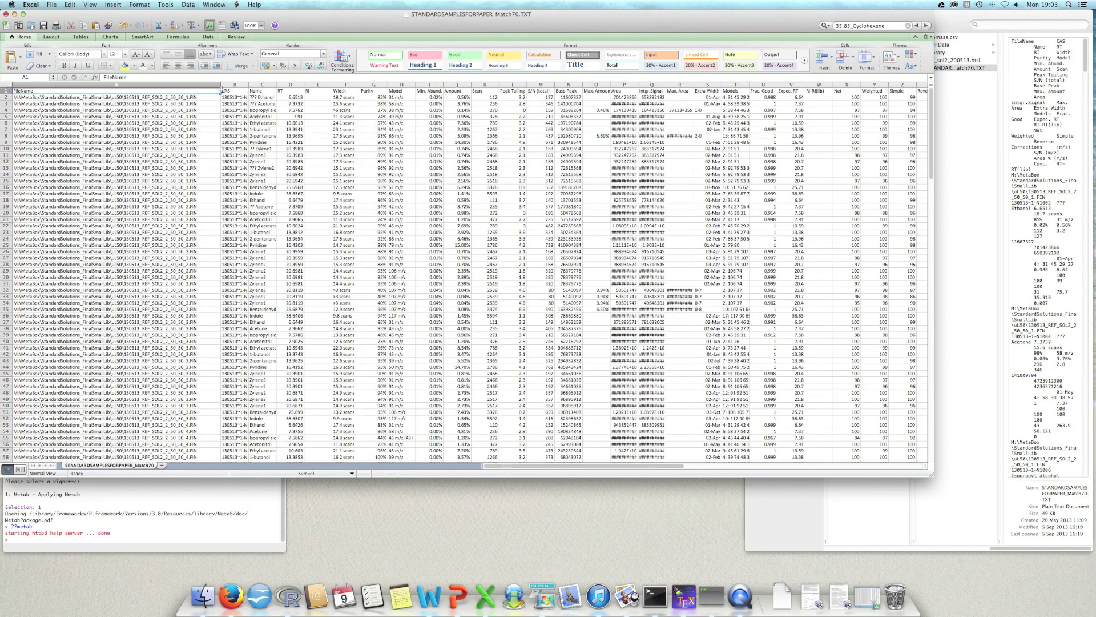
Step through the file paths from A2 and widen the Name column so compound names fit.
left_click(161, 98)
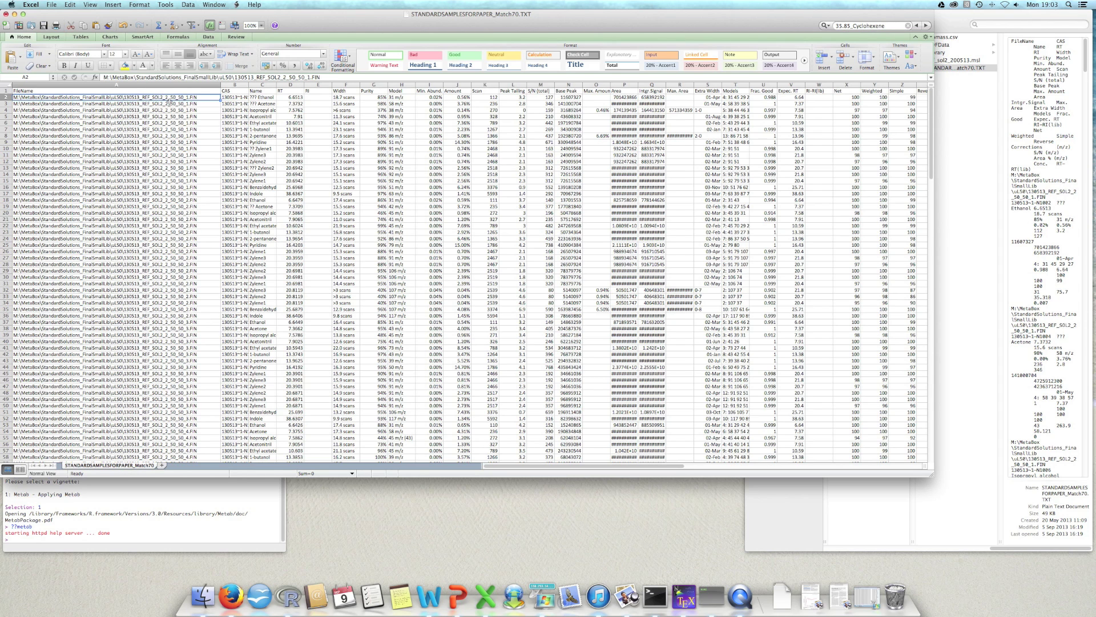
key("Down")
key("Down")
key("Down")
key("Down")
key("Down")
key("Down")
key("Down")
key("Down")
key("Down")
key("Down")
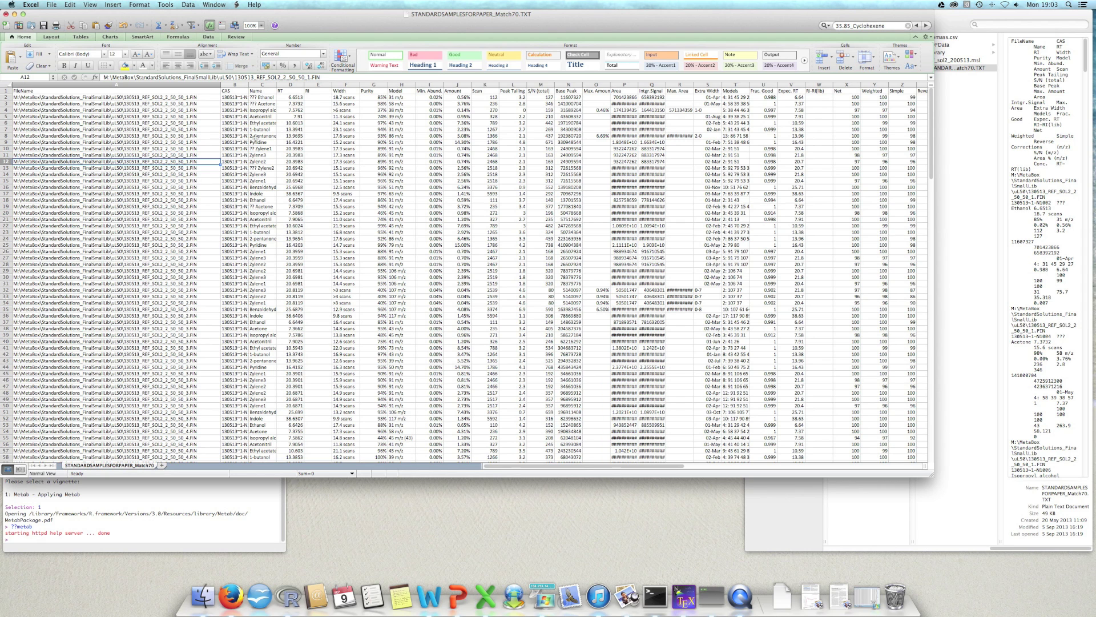
left_click_drag(276, 85, 377, 93)
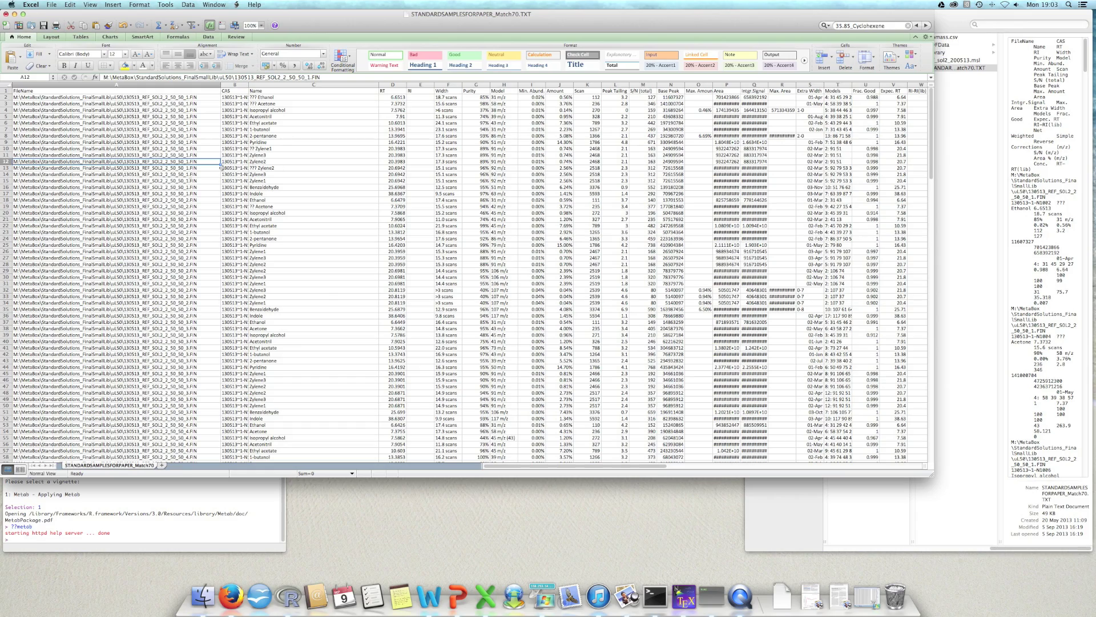
Scroll through the report and select the Base Peak values N2:N15.
scroll(148, 291, "down", 10)
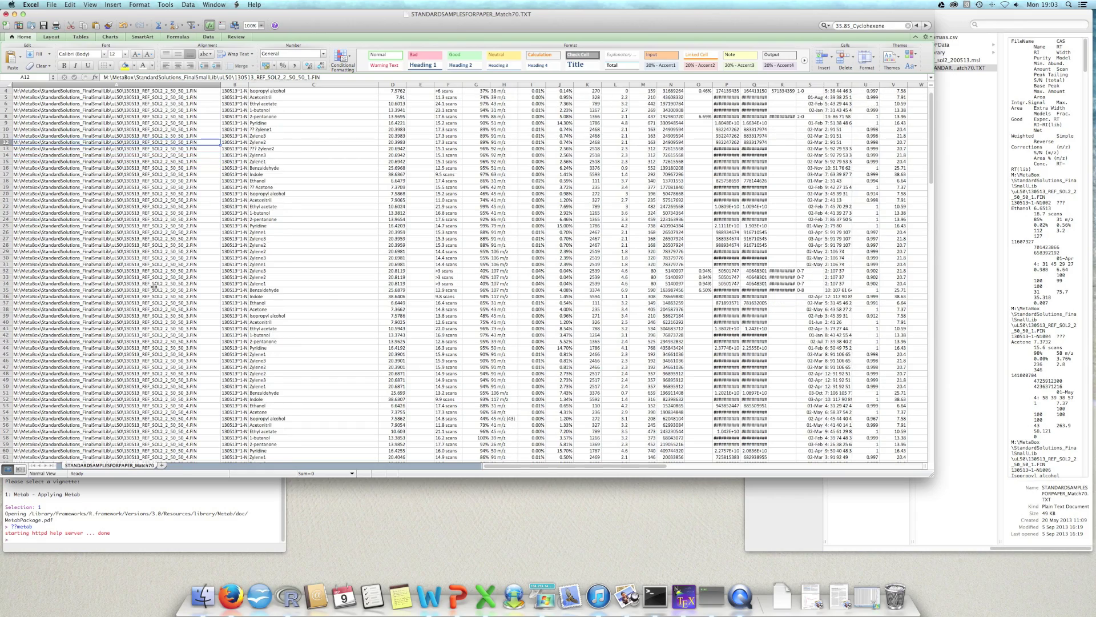
scroll(154, 287, "down", 15)
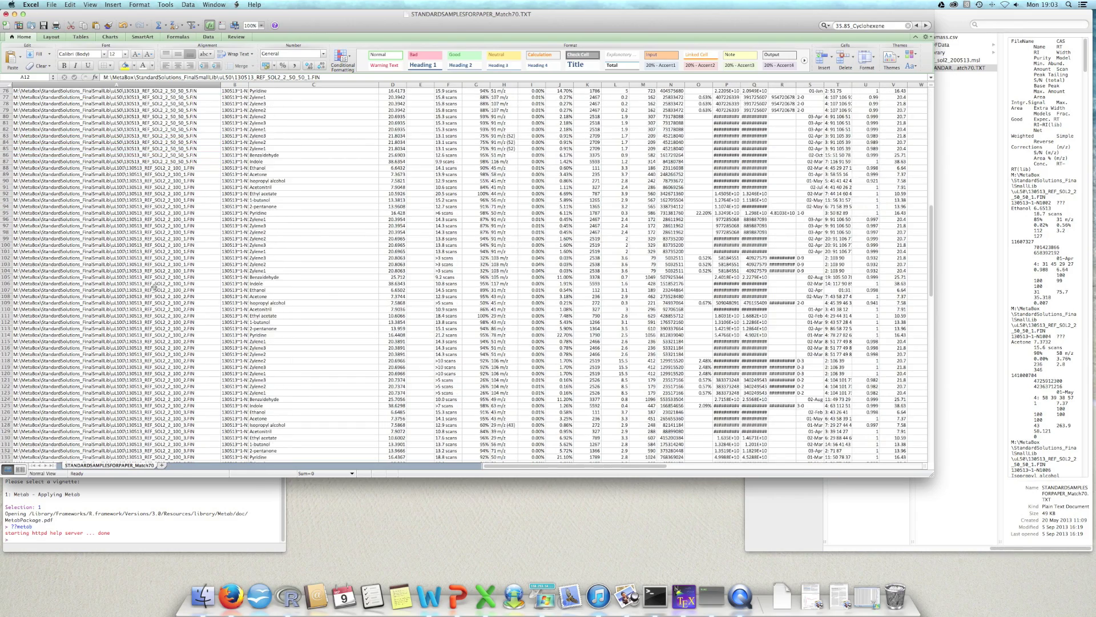
scroll(153, 287, "down", 8)
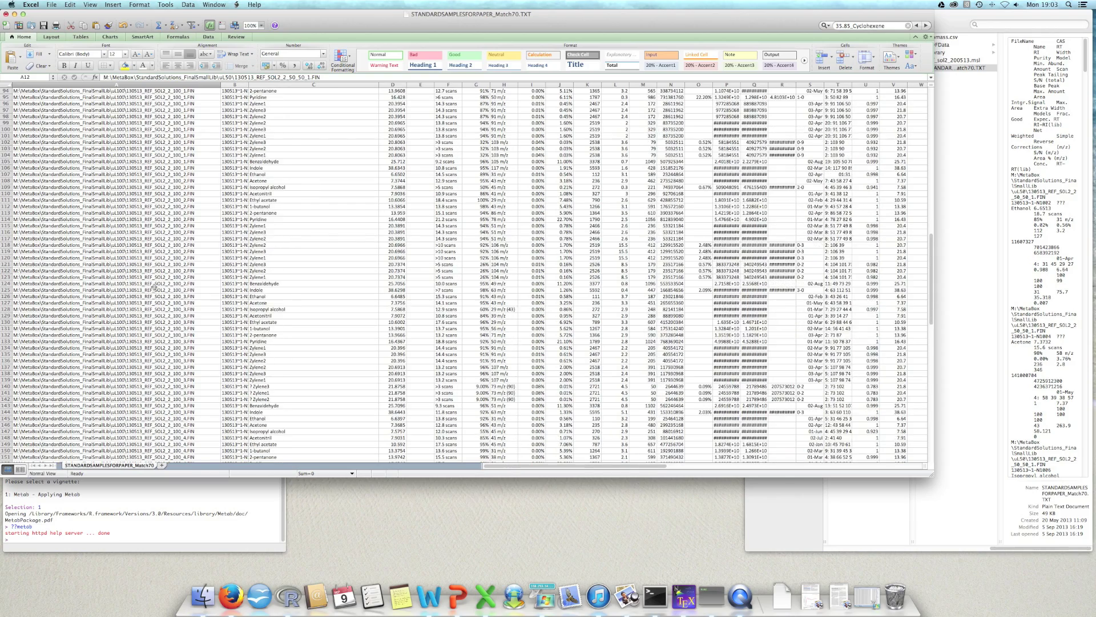
scroll(642, 300, "up", 6)
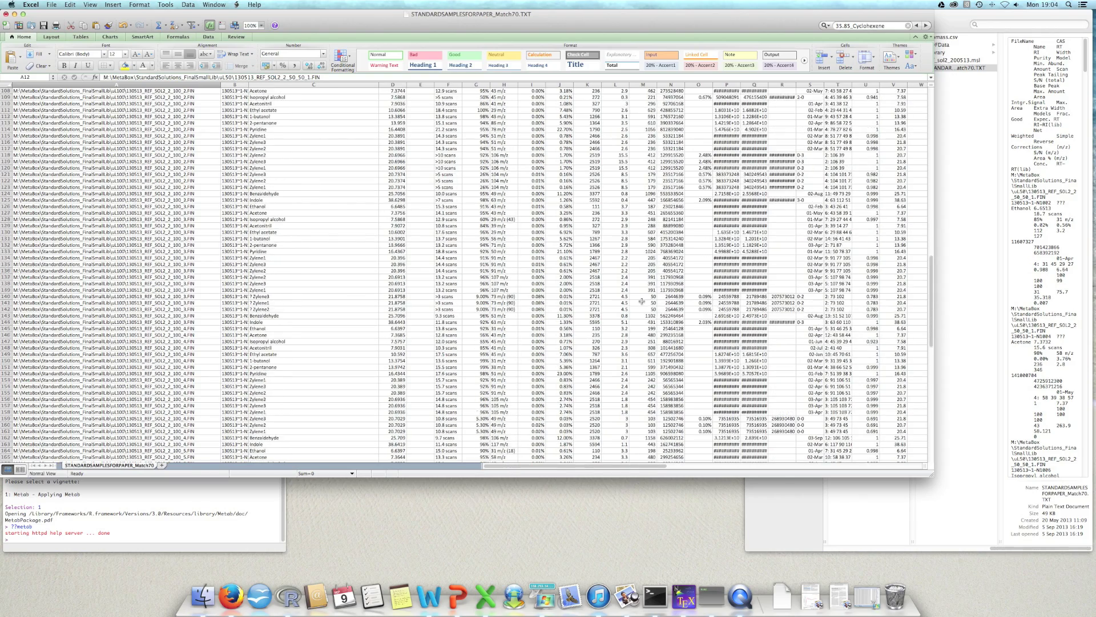
scroll(642, 301, "up", 20)
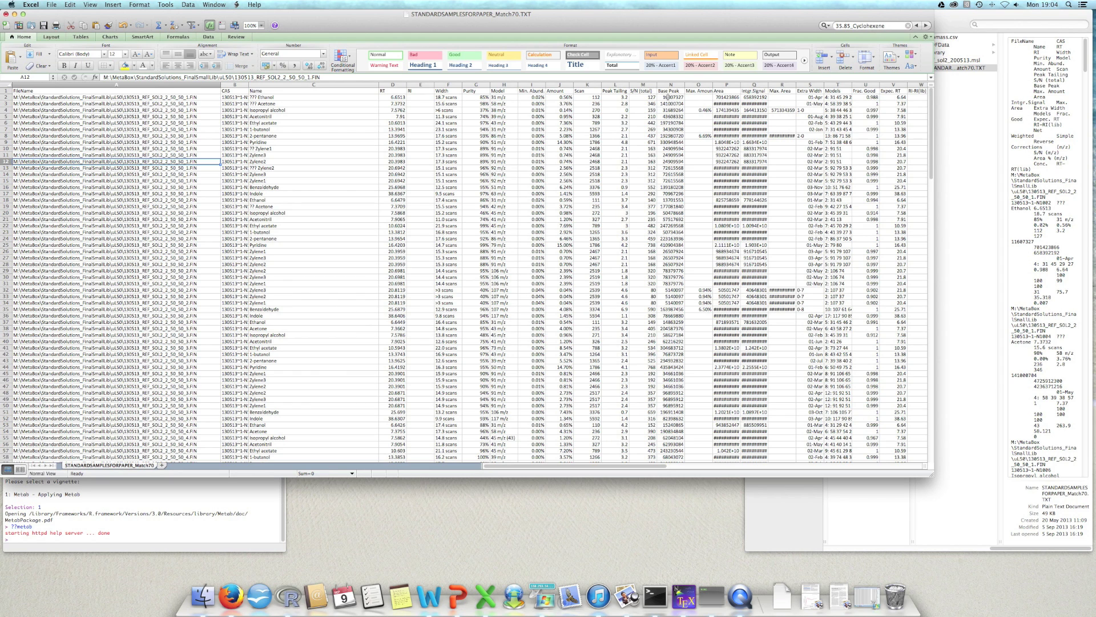
left_click_drag(666, 97, 674, 176)
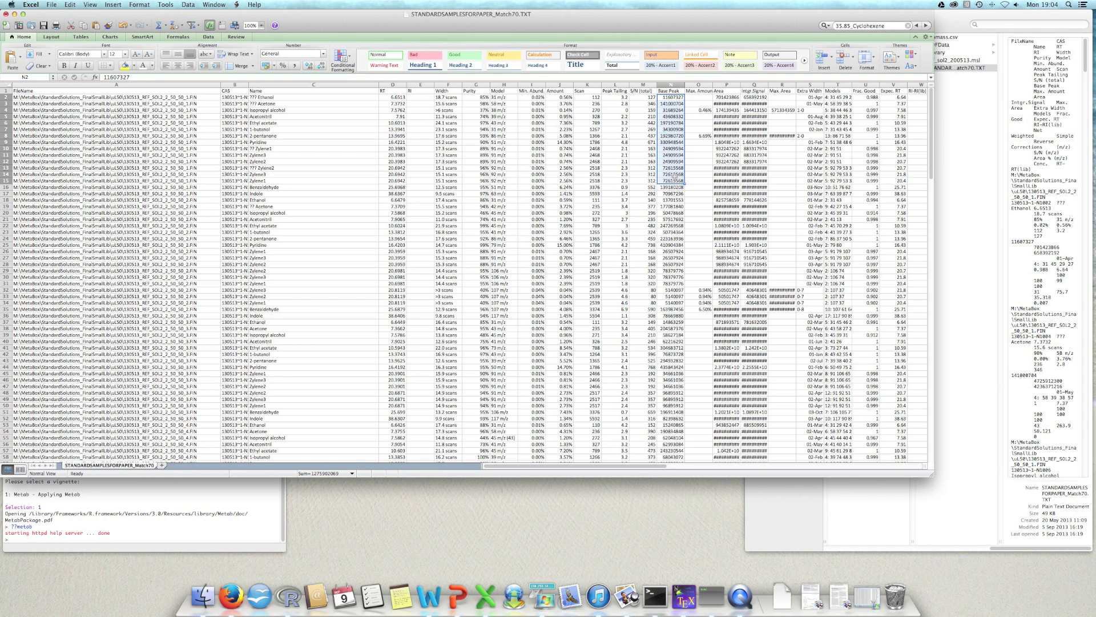
Widen the Area column P to show full numbers, then select Base Peak and Area ranges to check sums.
left_click(727, 98)
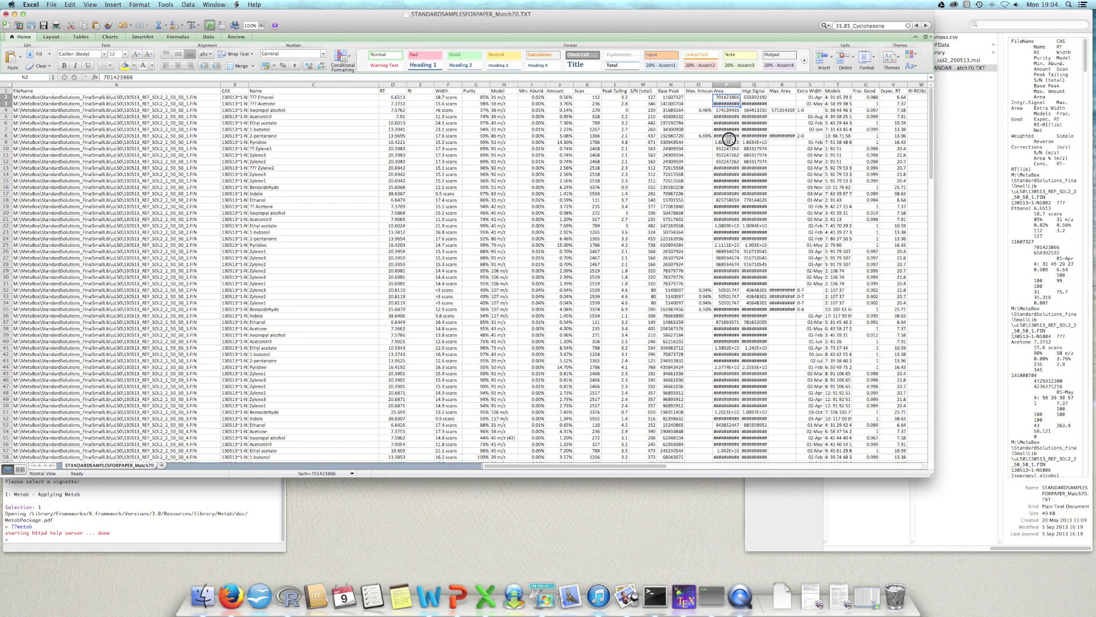
left_click_drag(729, 138, 728, 182)
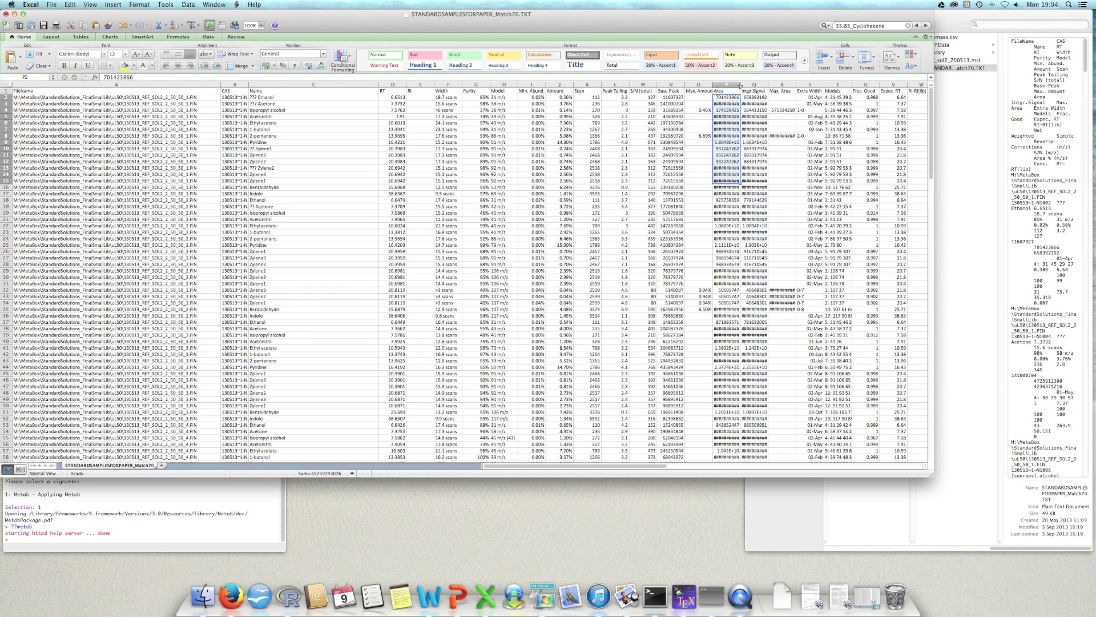
left_click_drag(741, 86, 780, 182)
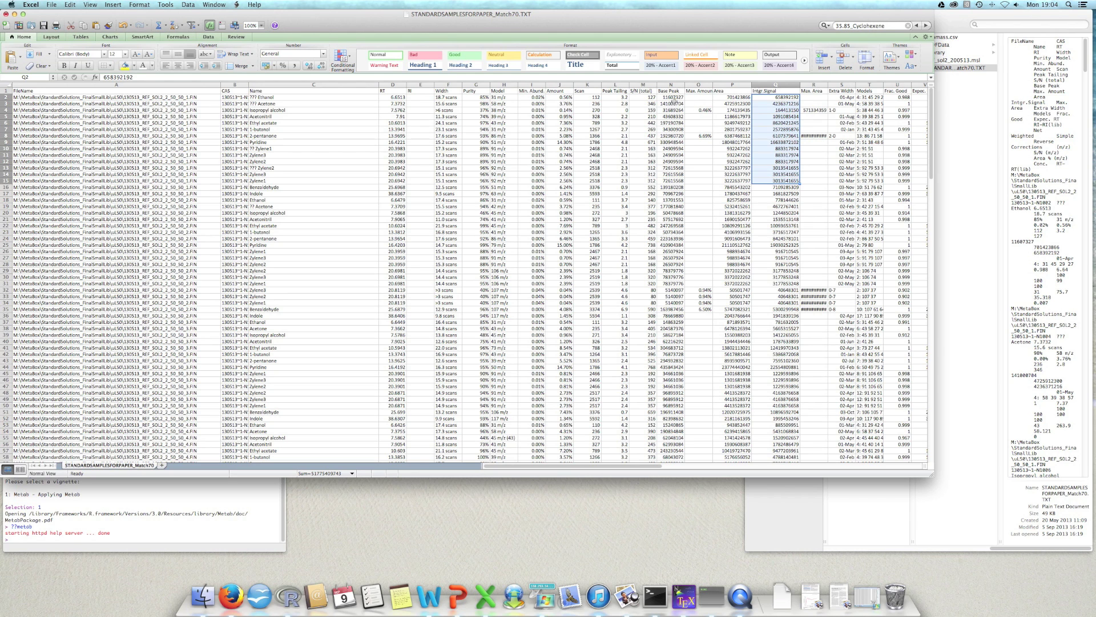
left_click_drag(672, 98, 676, 213)
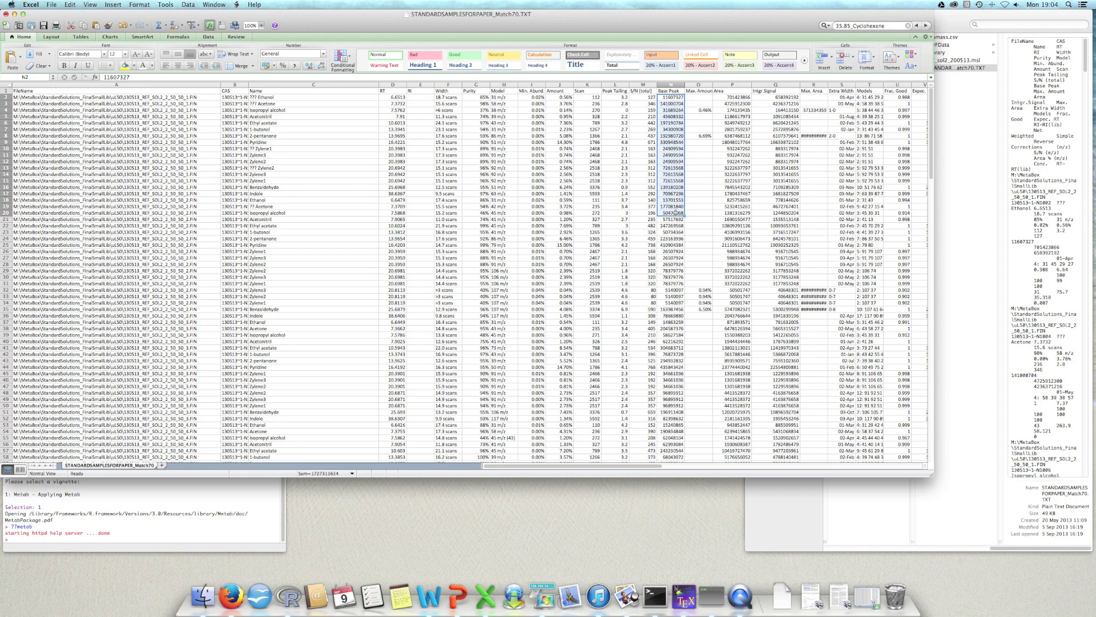
left_click_drag(740, 97, 741, 214)
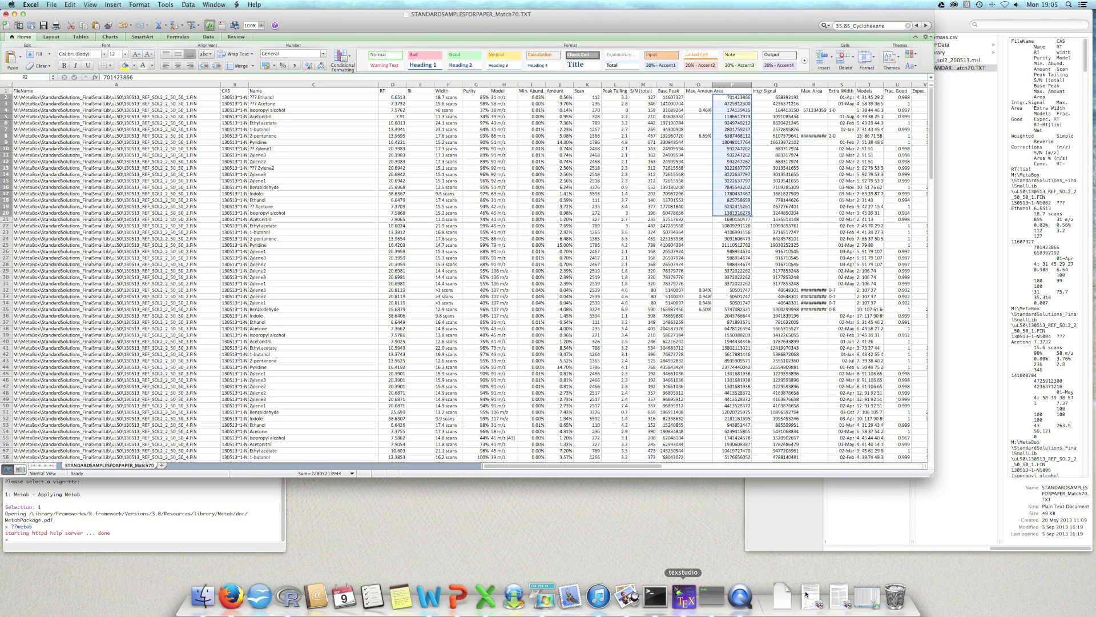
Launch AMDIS on the remote desktop and view the target compounds library via Analyze > Settings > Libr.
left_click(868, 595)
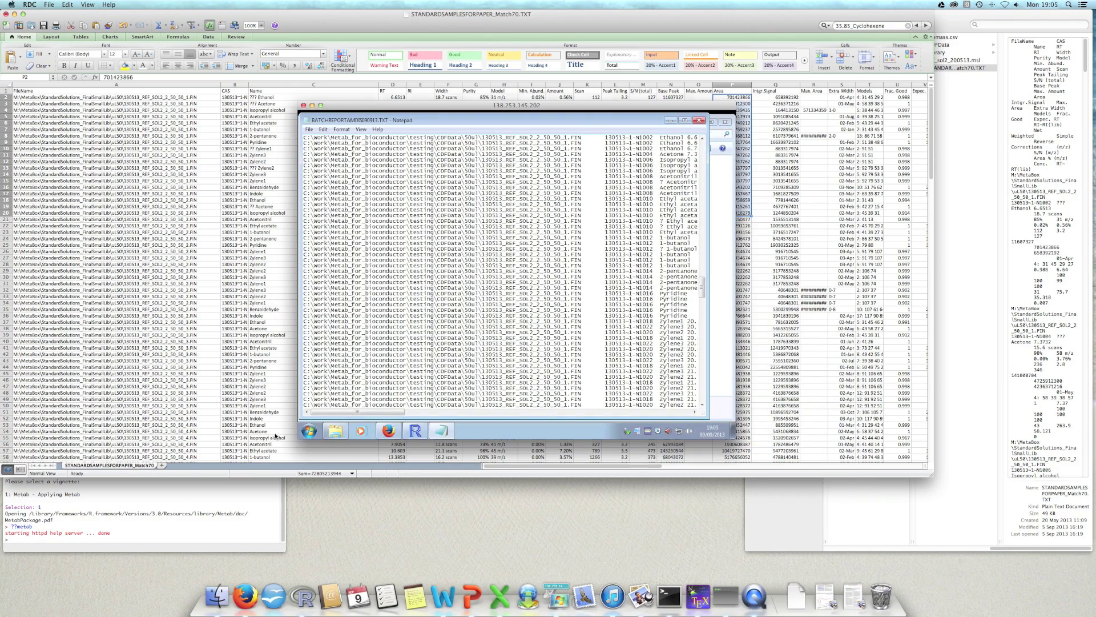
left_click(309, 431)
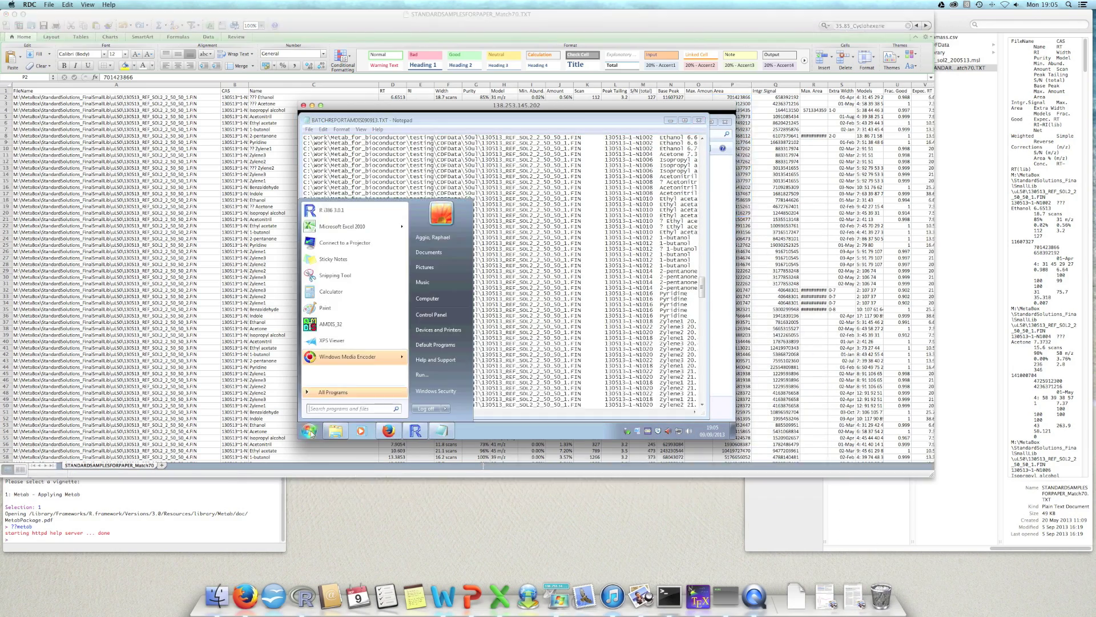
left_click(347, 324)
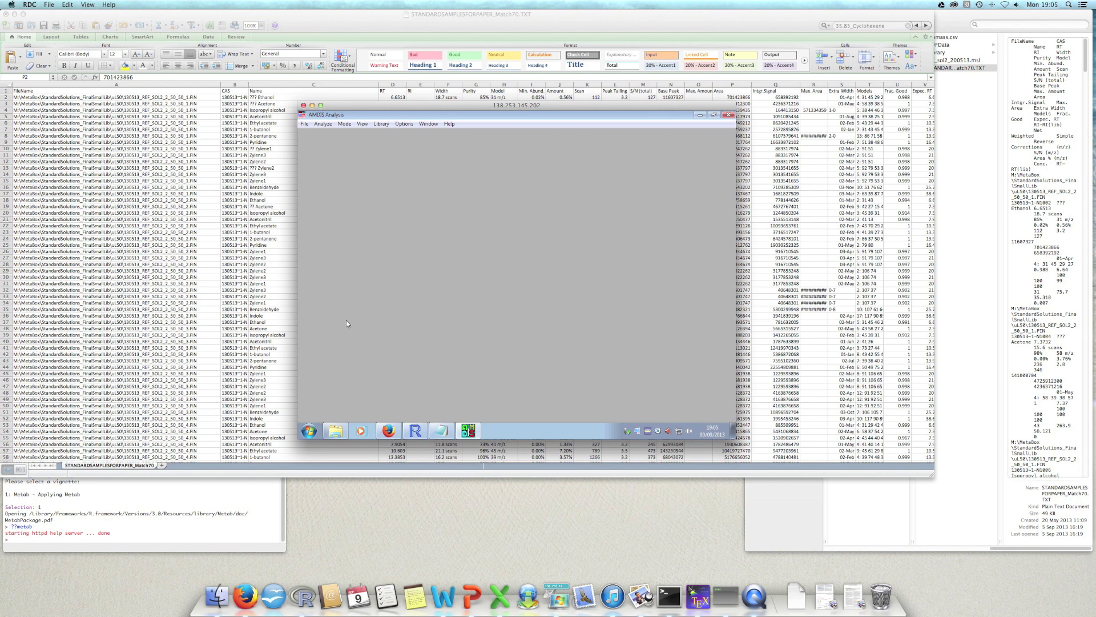
left_click(328, 124)
left_click(337, 144)
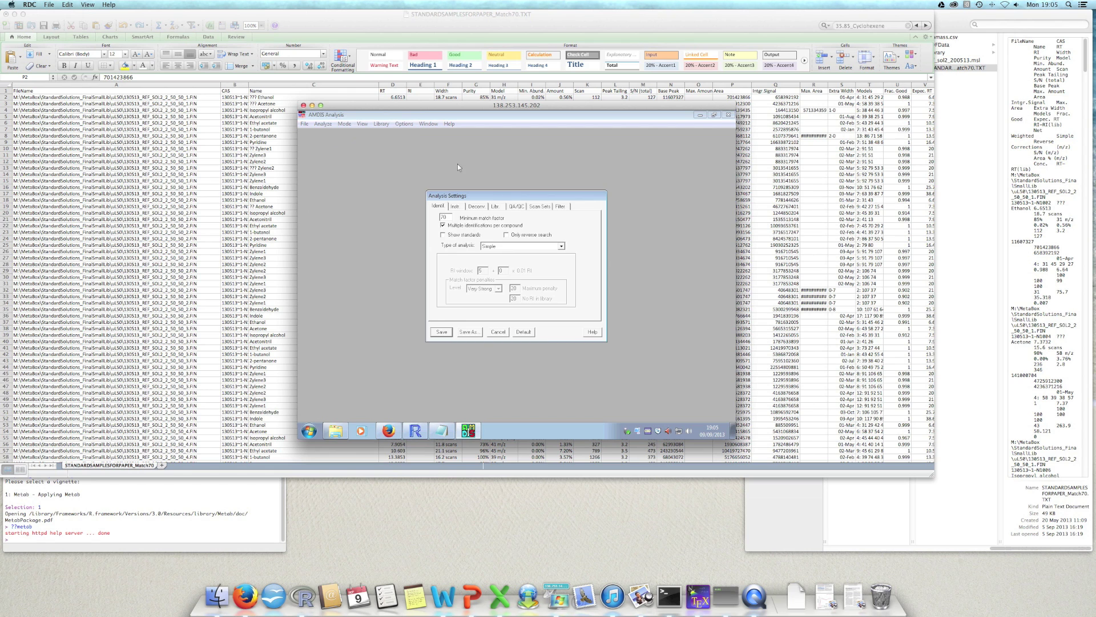
left_click(495, 207)
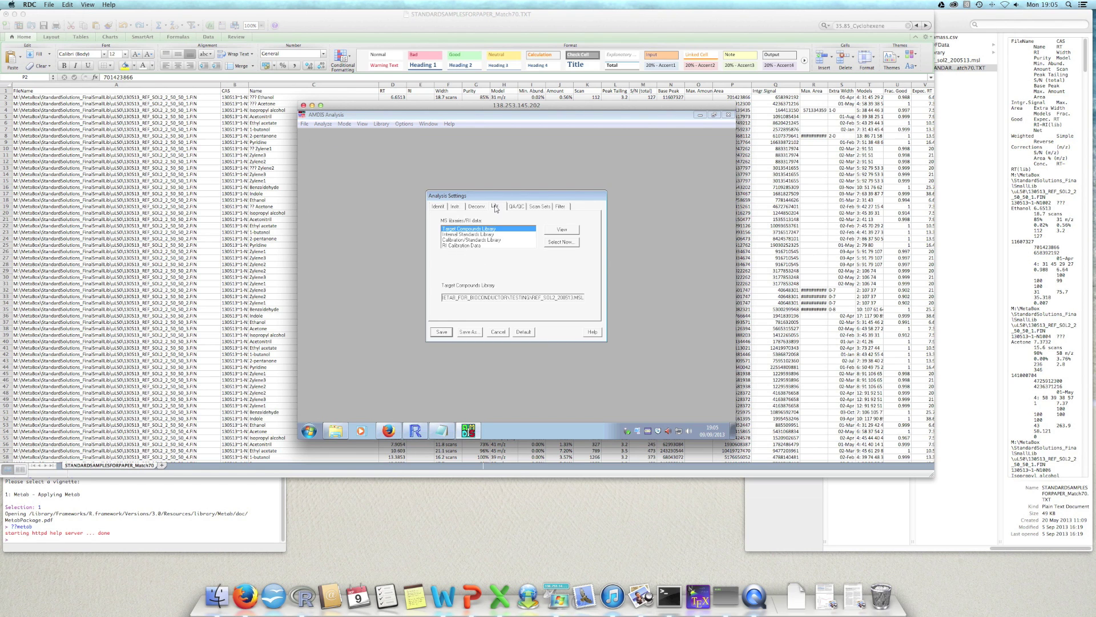
left_click(564, 231)
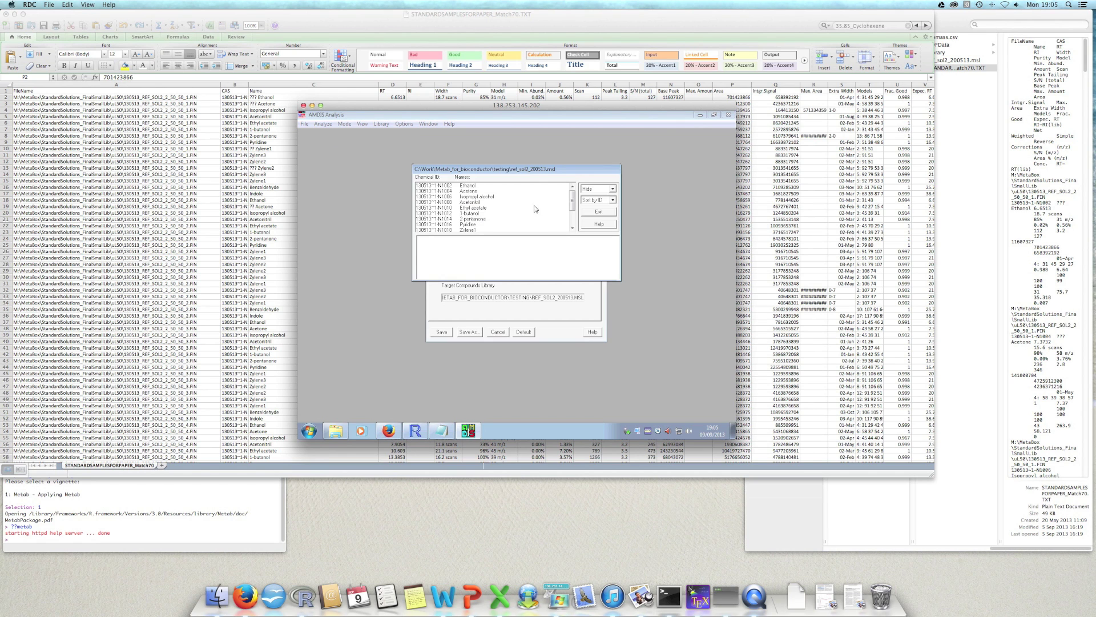
Show library spectra for Ethanol, Acetone and Isopropyl alcohol, then quit Excel to its save prompt.
left_click(505, 187)
right_click(499, 187)
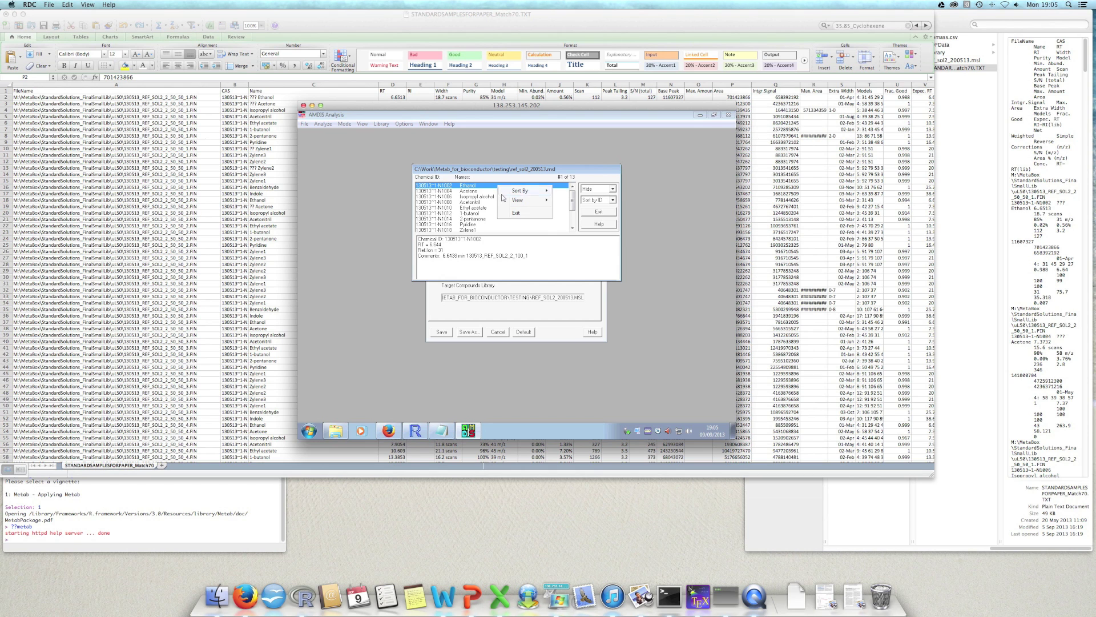
mouse_move(517, 200)
left_click(580, 210)
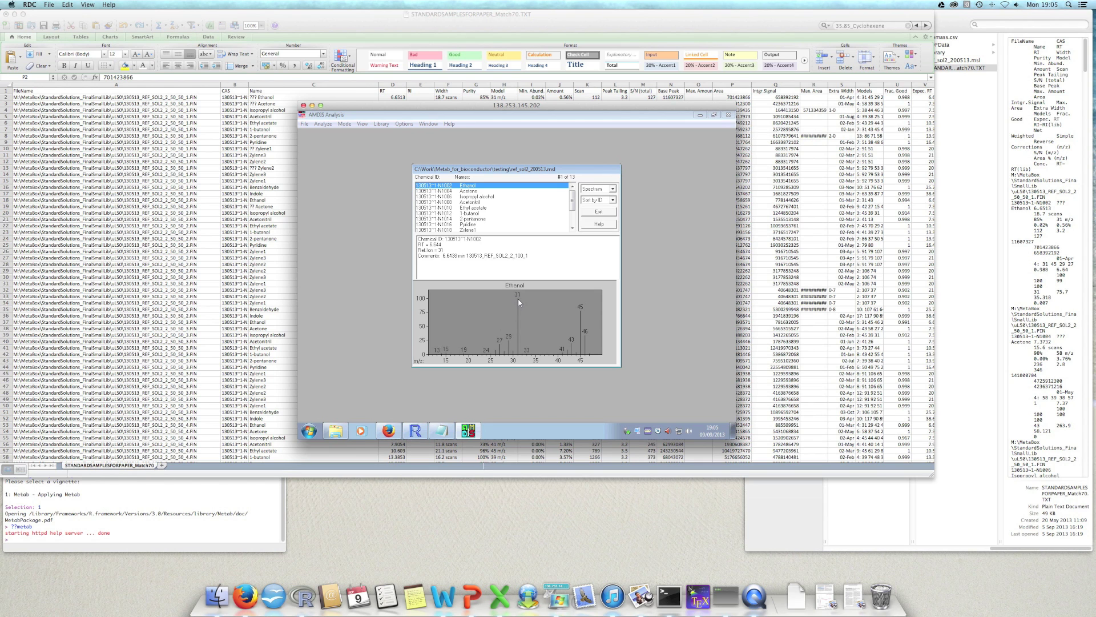
left_click(486, 191)
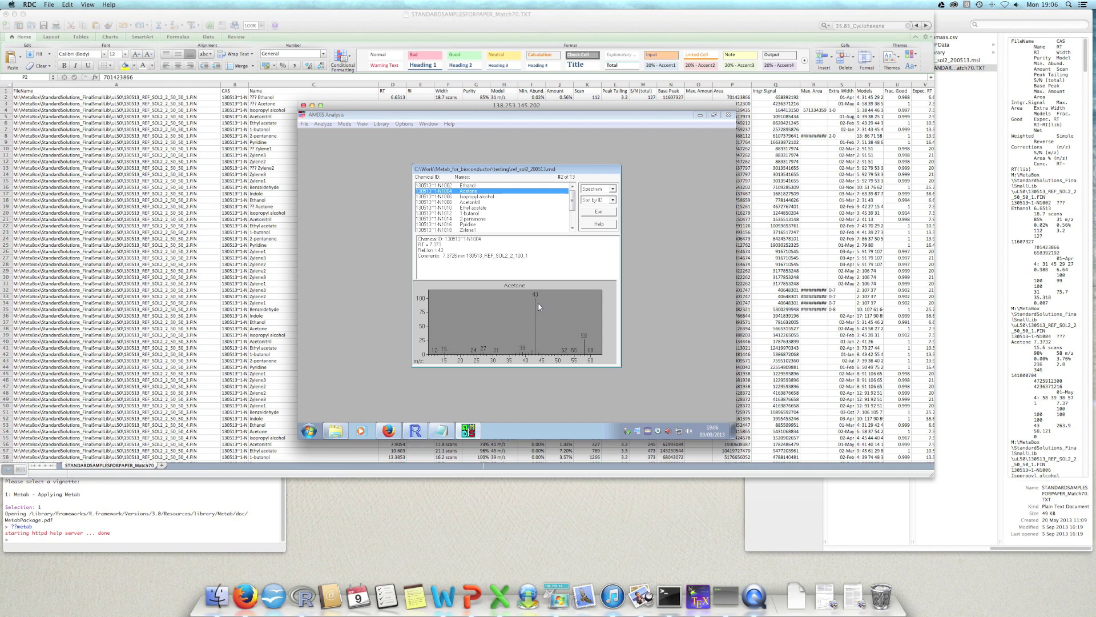
left_click(484, 197)
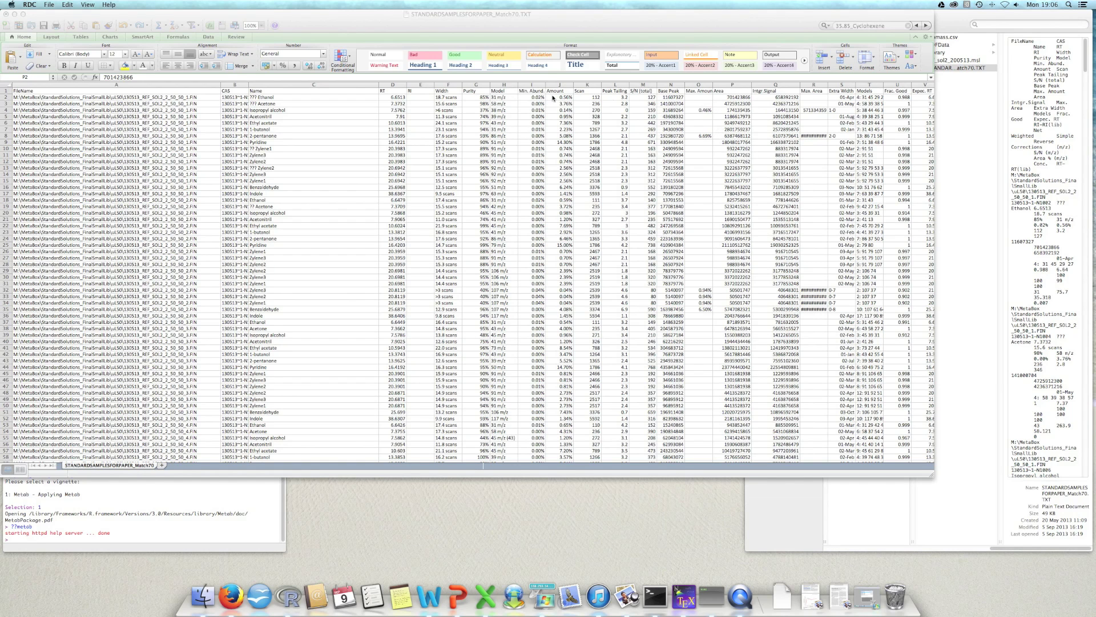
left_click(41, 16)
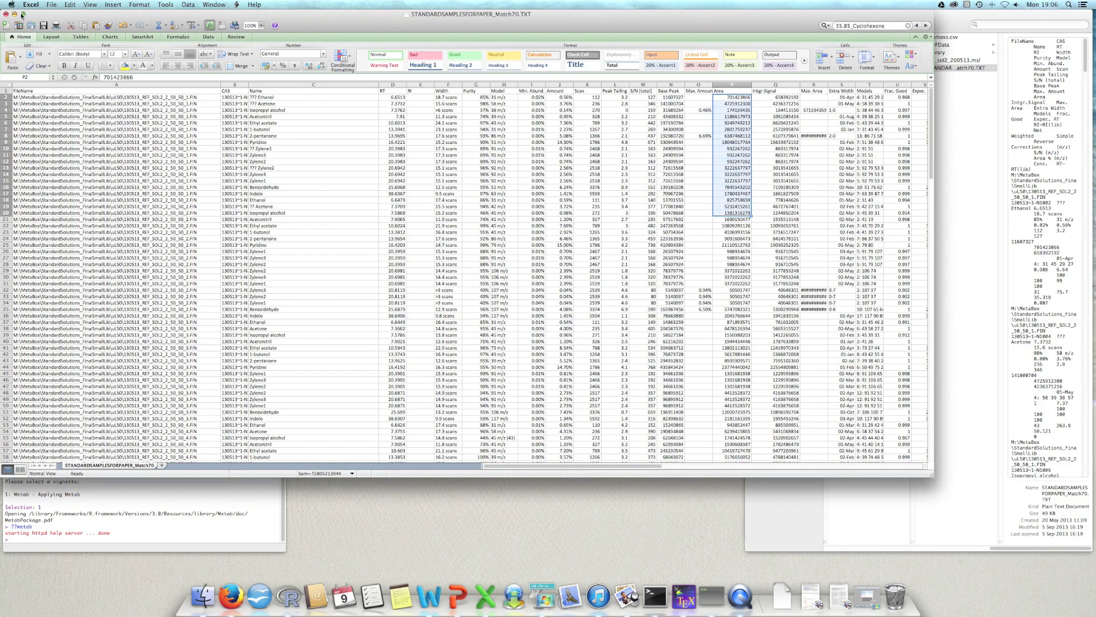
key("super+w")
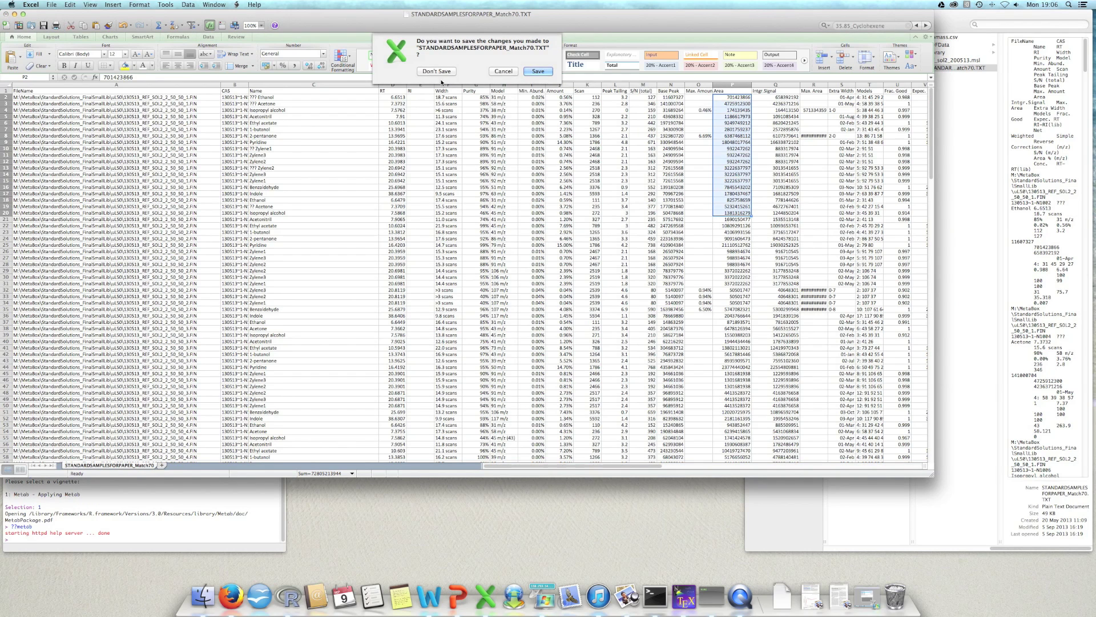